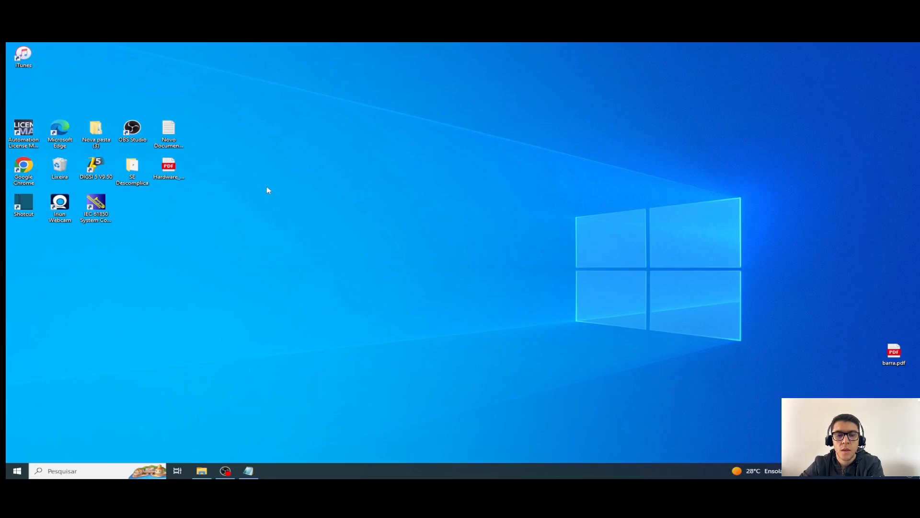
Step: Open the DIGSI 5 project SE Descomplica.dp5v95 from the SE Descomplica desktop folder and expand its 440kv level
{"action": "double_click", "coordinate": [134, 178]}
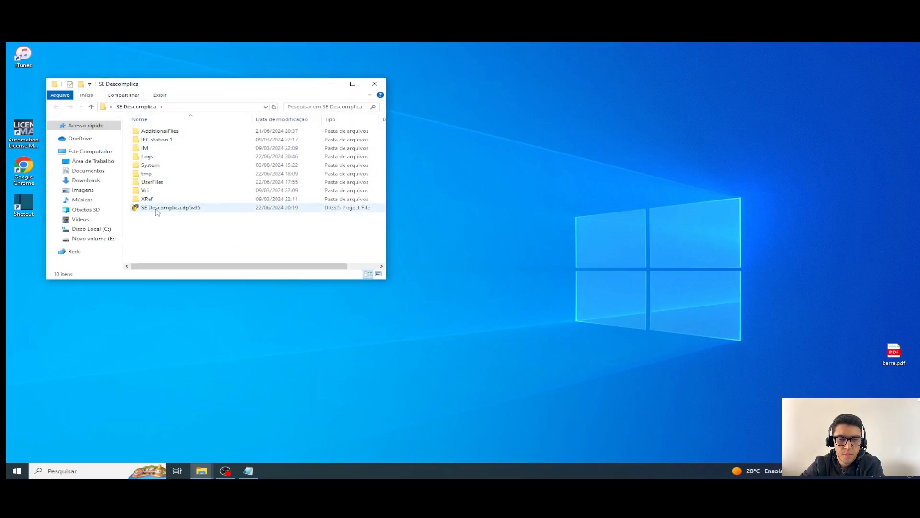
{"action": "double_click", "coordinate": [157, 209]}
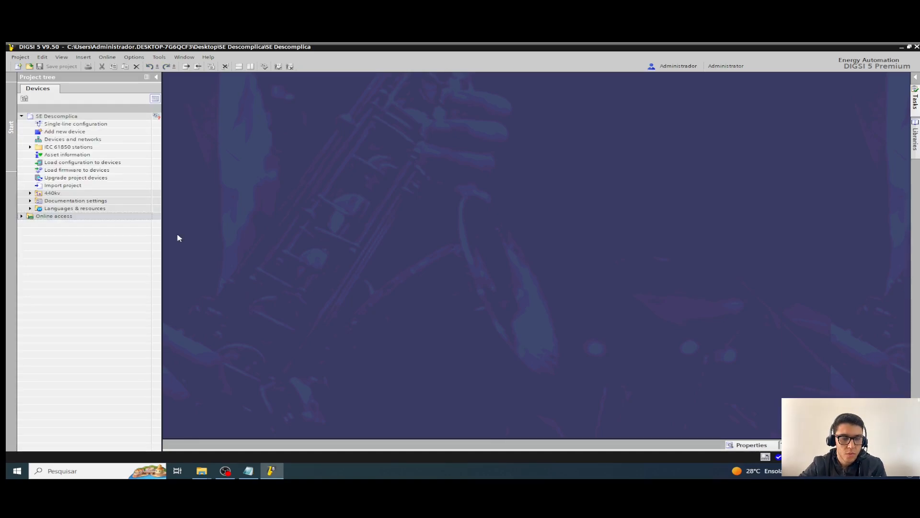
{"action": "left_click", "coordinate": [30, 193]}
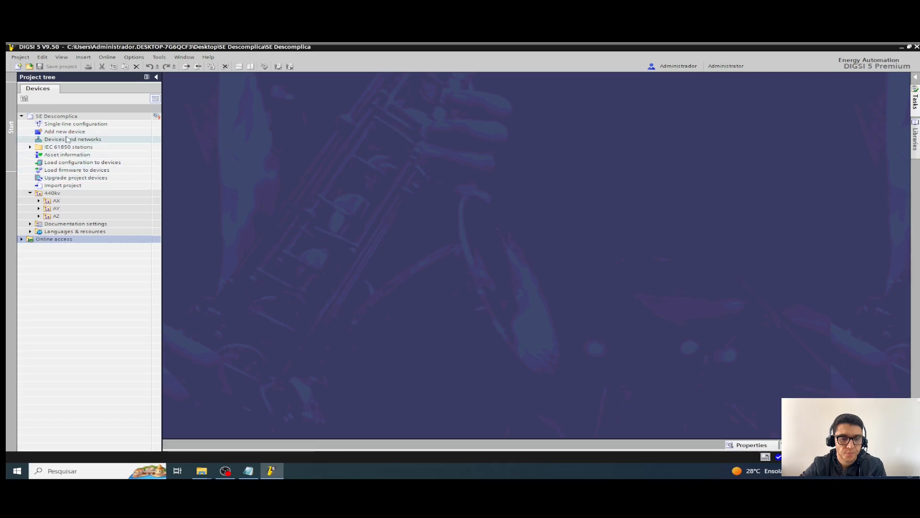
Step: Copy the short product code P1F533207 from the untitled Notepad note and return to the DIGSI 5 project
{"action": "left_click", "coordinate": [263, 471]}
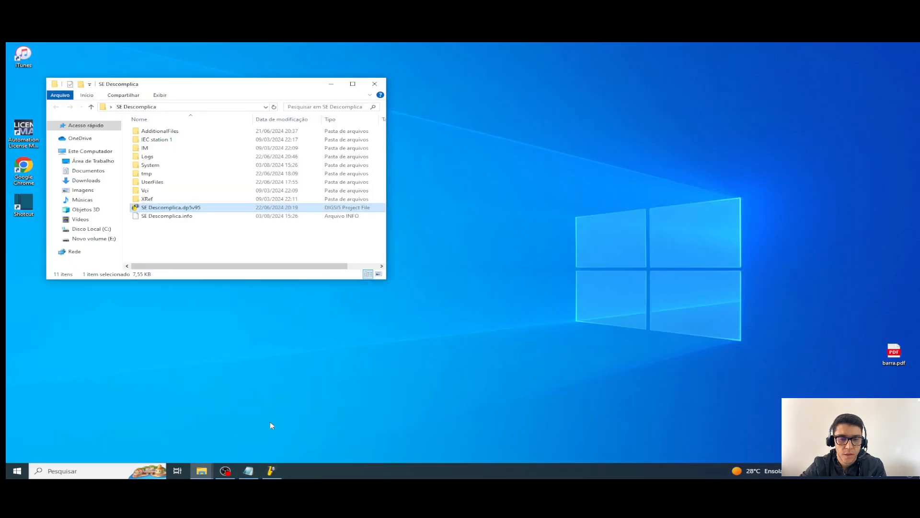
{"action": "left_click", "coordinate": [274, 473]}
{"action": "left_click", "coordinate": [249, 472]}
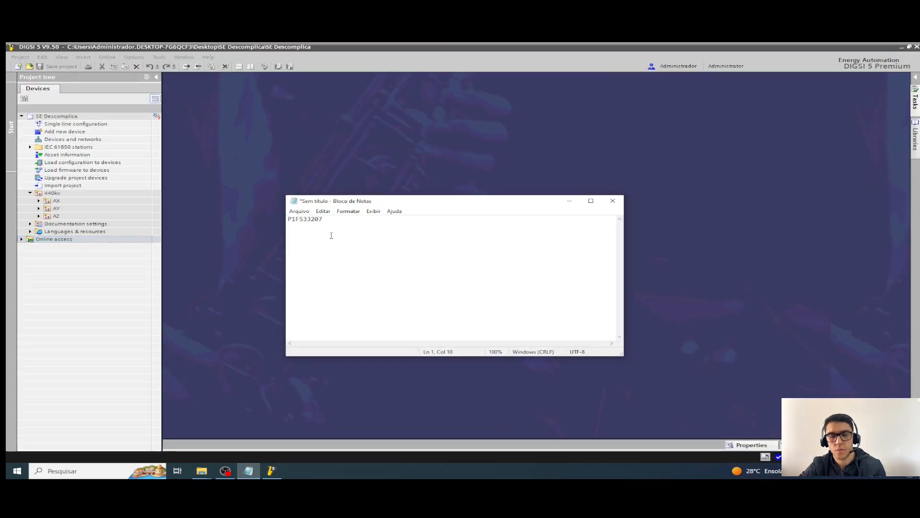
{"action": "left_click_drag", "start_coordinate": [324, 219], "coordinate": [287, 219]}
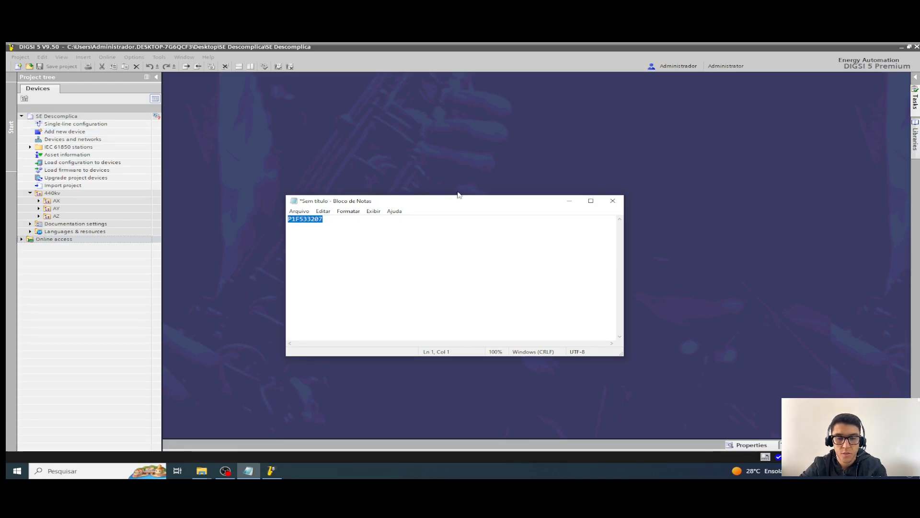
{"action": "left_click", "coordinate": [566, 205]}
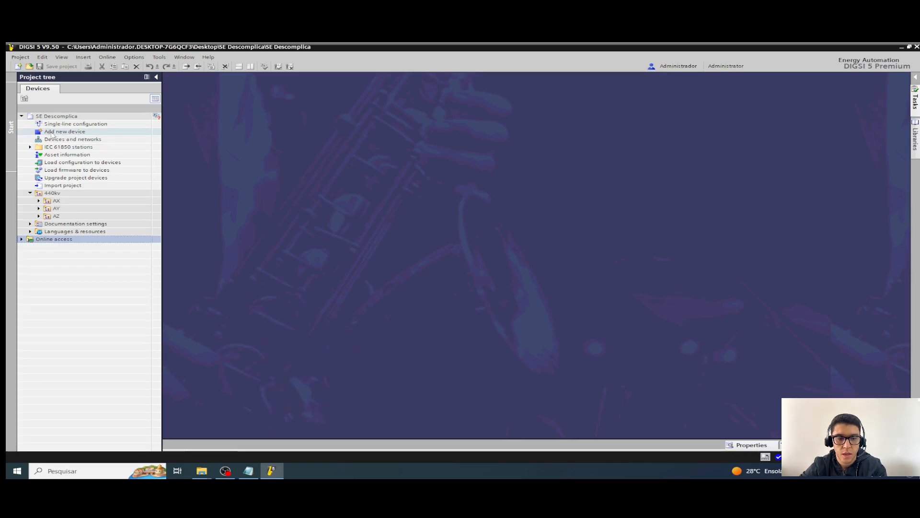
Step: Start adding a new device with the short product code P1F533207 and verify the code
{"action": "left_click", "coordinate": [87, 132]}
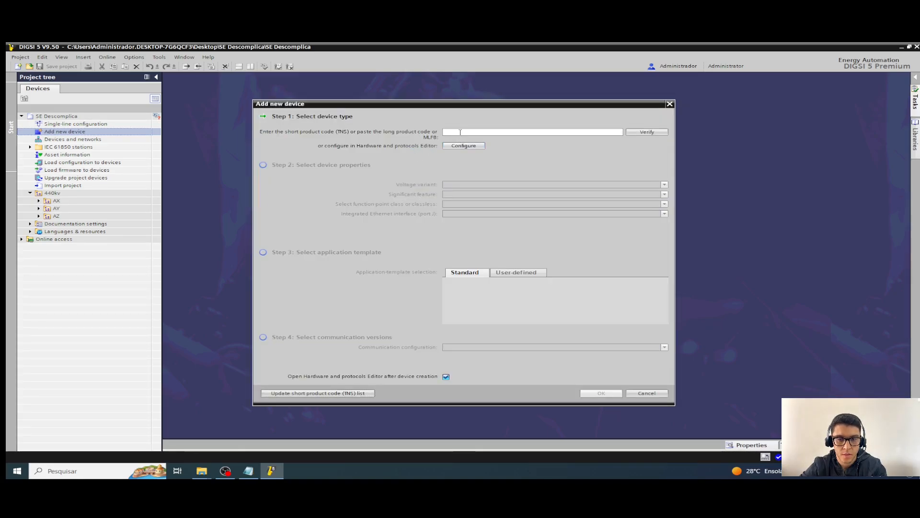
{"action": "left_click", "coordinate": [461, 132]}
{"action": "type", "text": "P1F53207"}
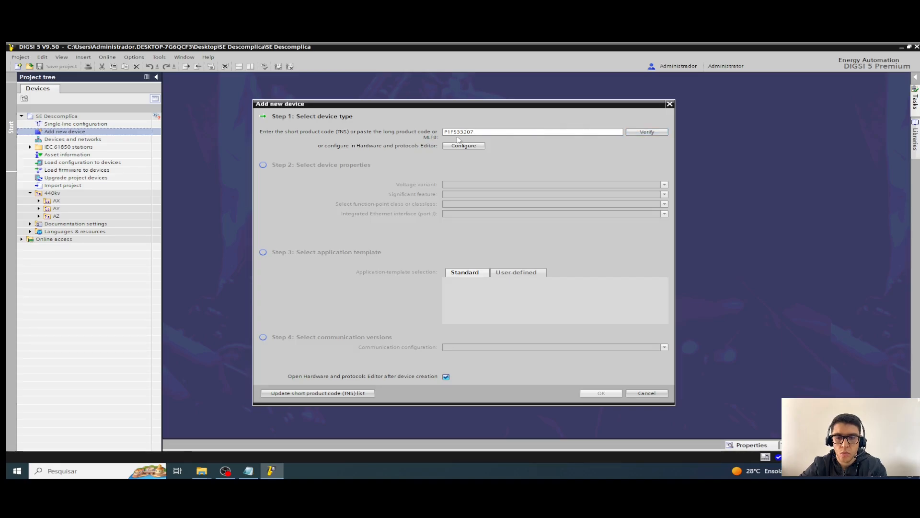
{"action": "left_click", "coordinate": [648, 135]}
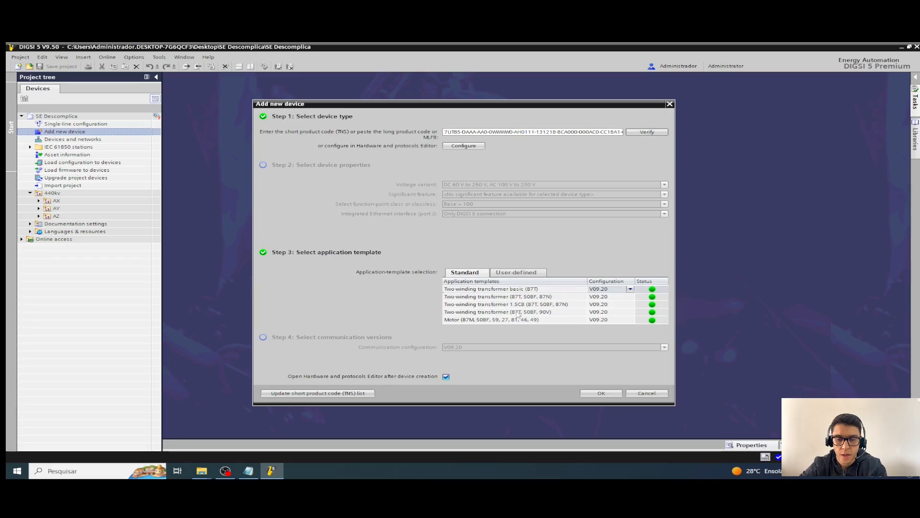
Step: Choose the application template "Two-winding transformer (87T, 50BF, 87N)" and create the device
{"action": "left_click", "coordinate": [479, 289]}
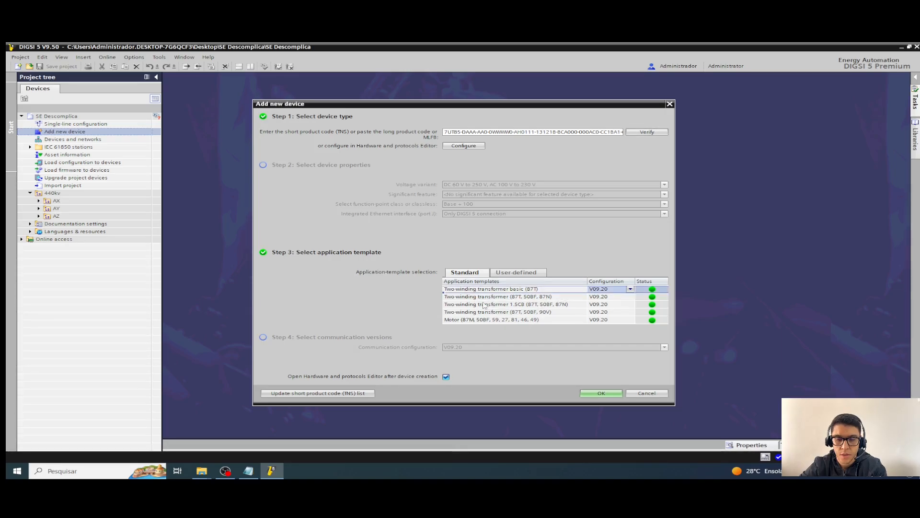
{"action": "left_click", "coordinate": [554, 297]}
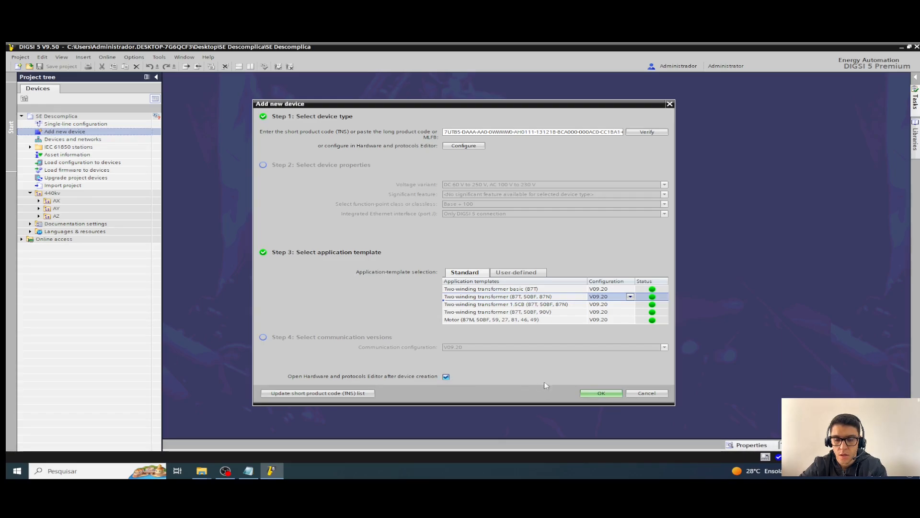
{"action": "left_click", "coordinate": [588, 393]}
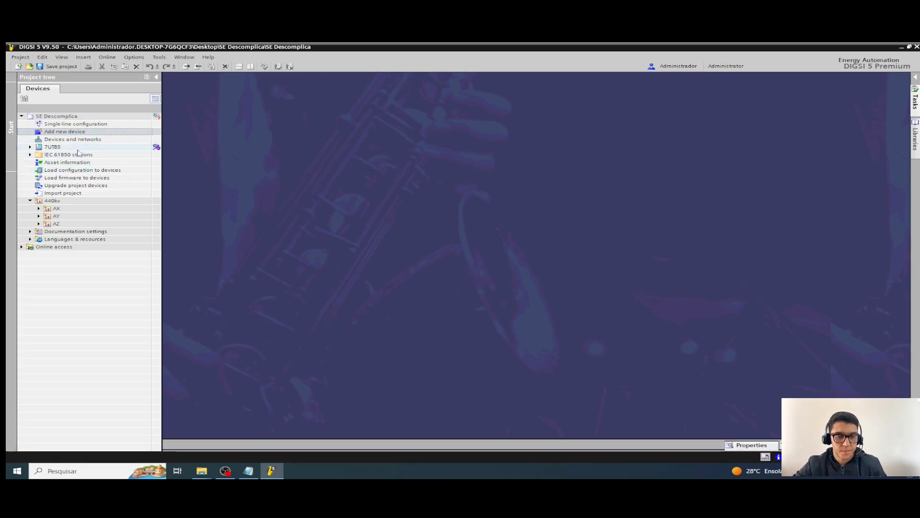
Step: Move the new 7UT85 device into the AX bay of the 440kv level
{"action": "left_click", "coordinate": [57, 147]}
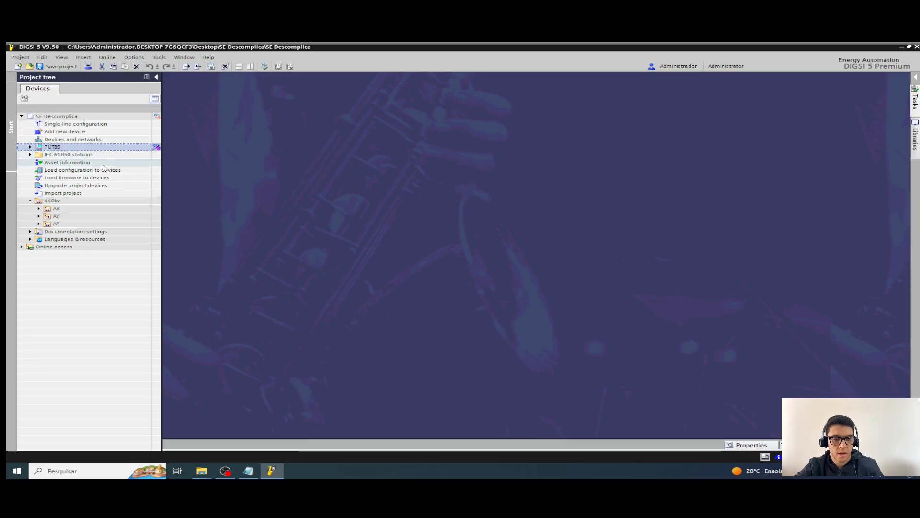
{"action": "left_click", "coordinate": [39, 209]}
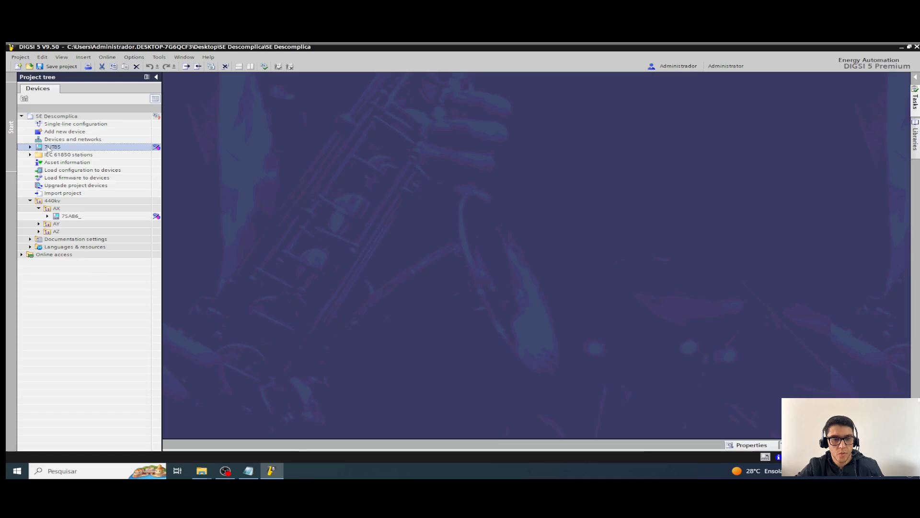
{"action": "left_click_drag", "start_coordinate": [71, 172], "coordinate": [69, 211]}
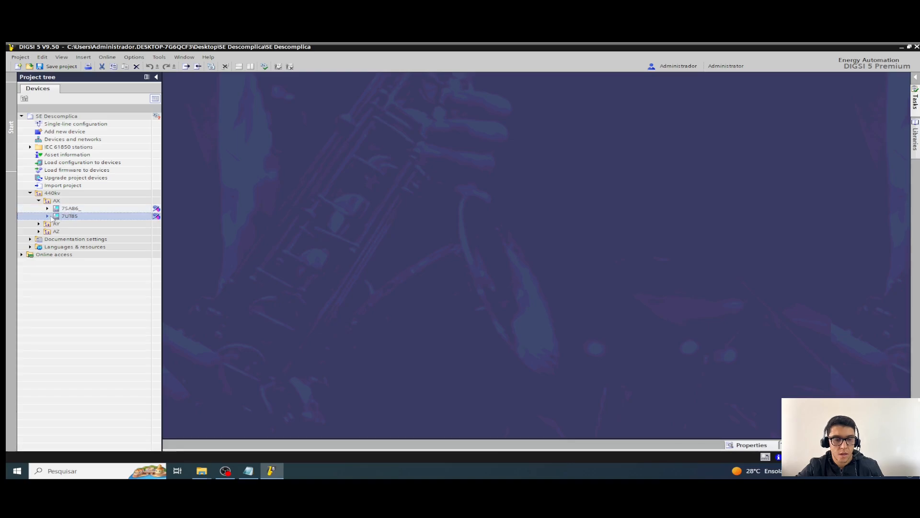
Step: Open the device information of the 7UT85 in bay AX and rename the device UPP_TR2
{"action": "left_click", "coordinate": [48, 215]}
{"action": "double_click", "coordinate": [92, 226]}
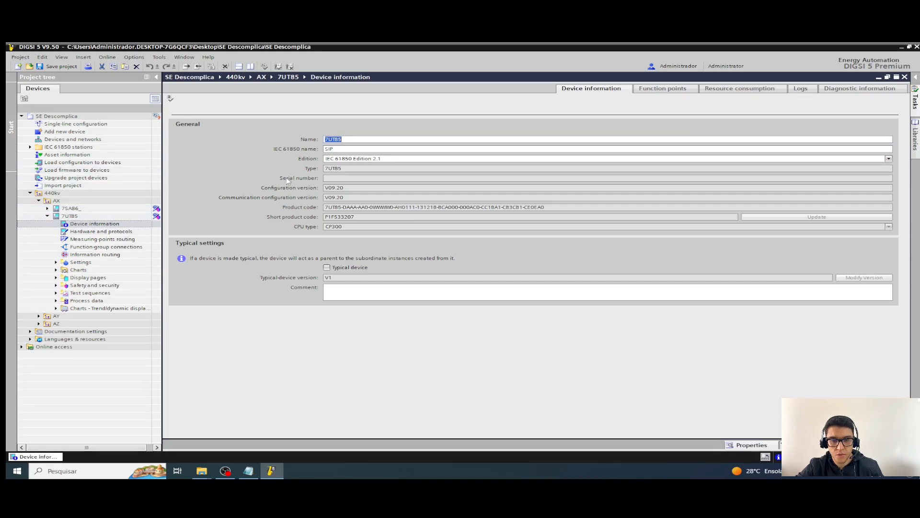
{"action": "left_click", "coordinate": [355, 139]}
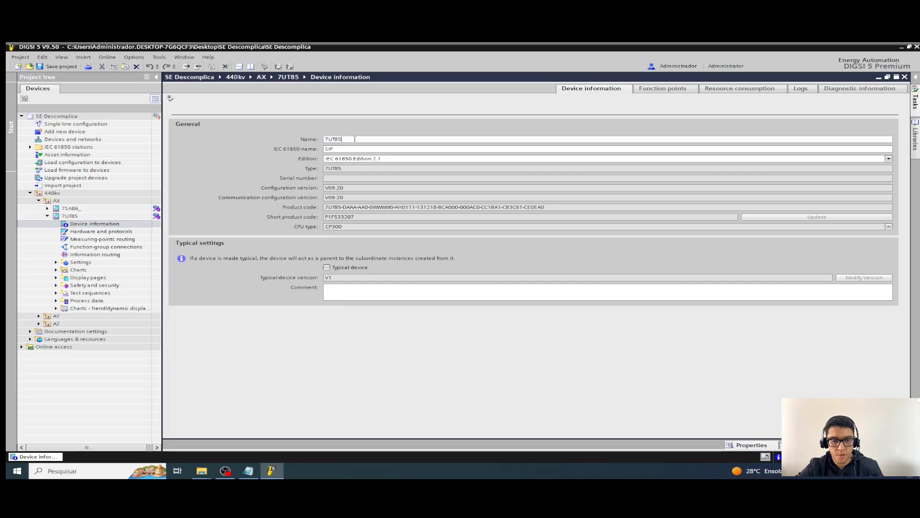
{"action": "left_click_drag", "start_coordinate": [355, 139], "coordinate": [317, 141]}
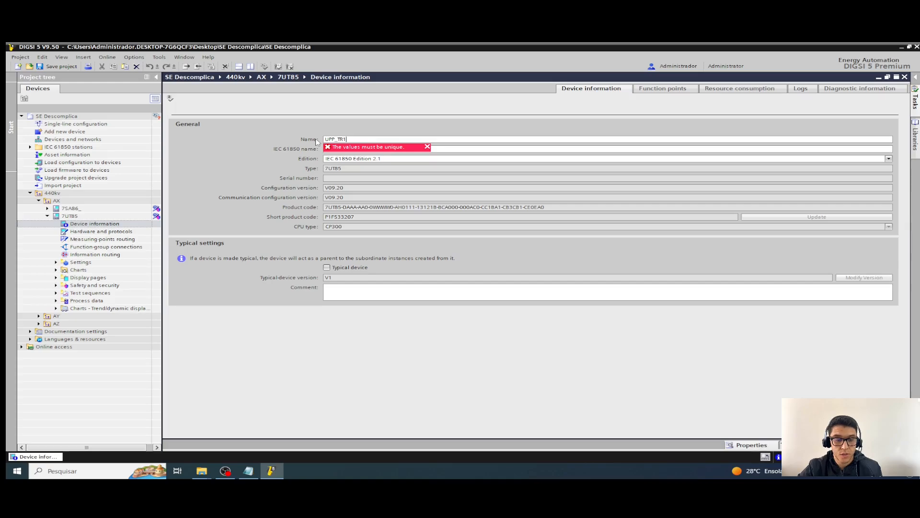
{"action": "key", "text": "BackSpace"}
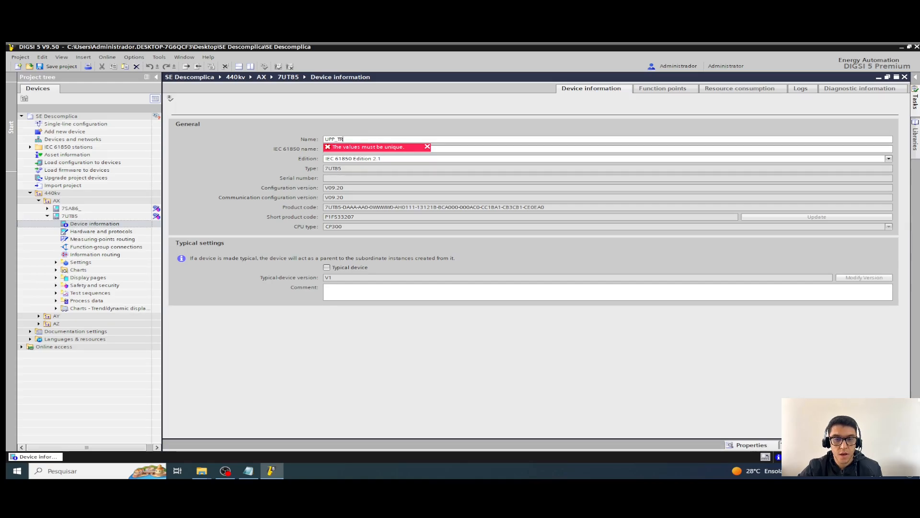
{"action": "key", "text": "Return"}
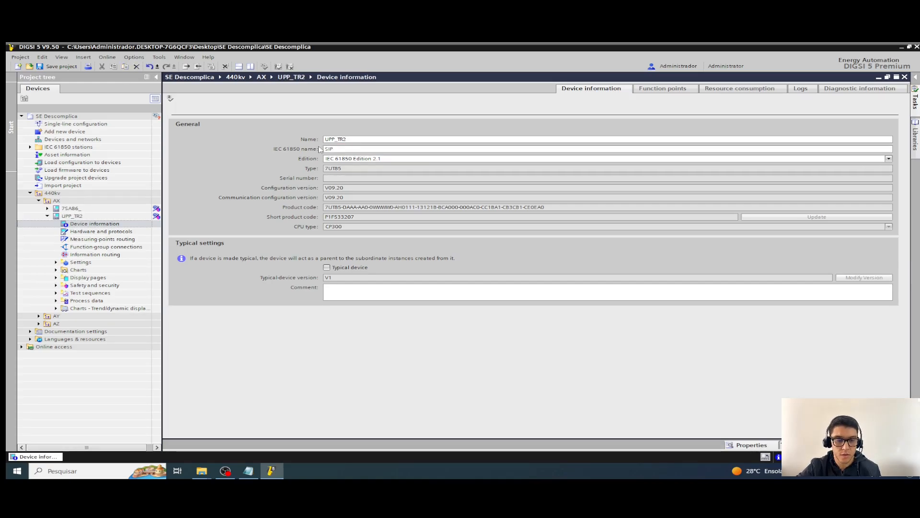
Step: Check the names of the existing devices in the AY and AZ bays, then collapse both bays
{"action": "left_click", "coordinate": [38, 324]}
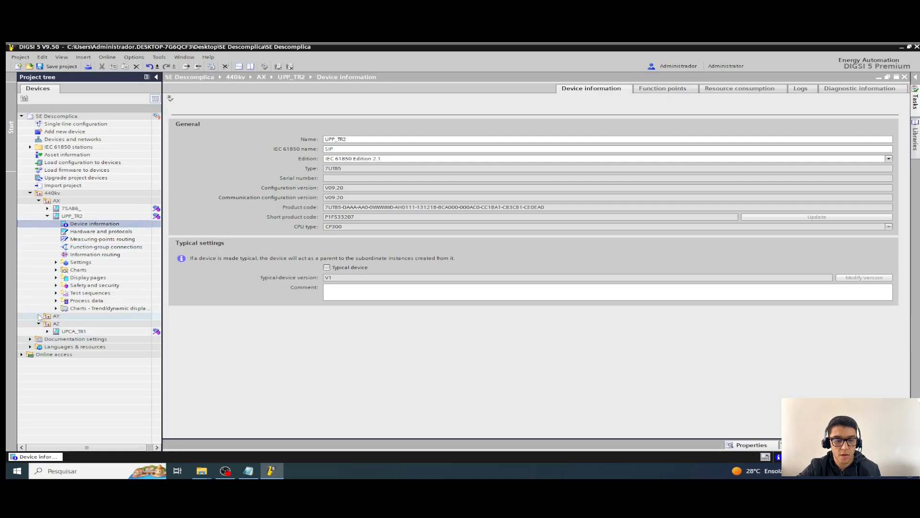
{"action": "left_click", "coordinate": [39, 315]}
{"action": "left_click", "coordinate": [95, 333]}
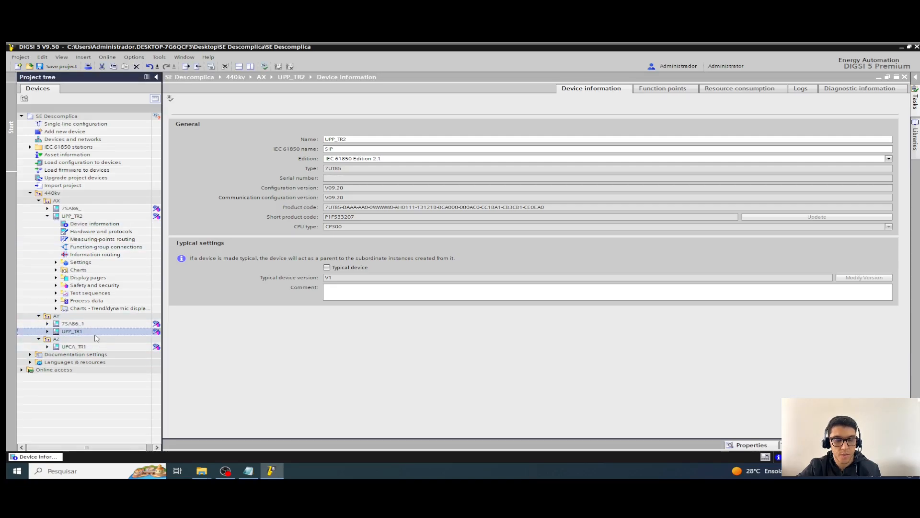
{"action": "left_click", "coordinate": [39, 316]}
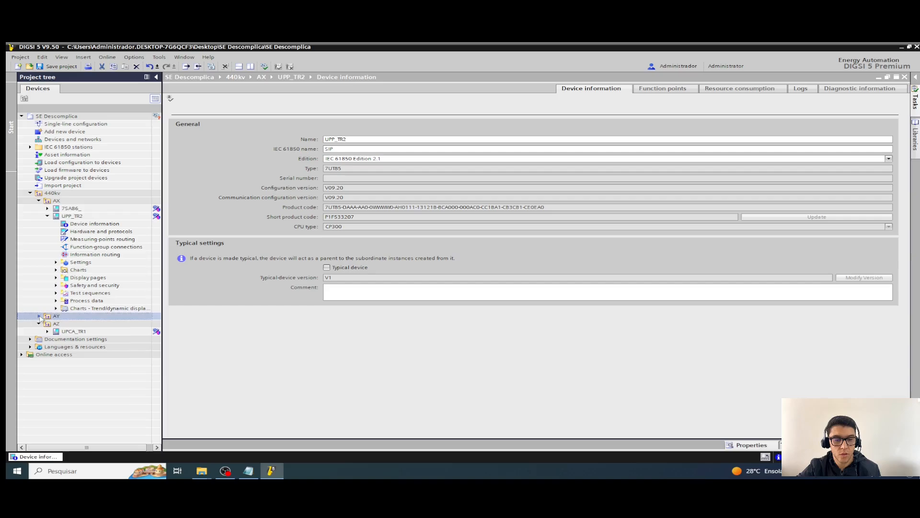
{"action": "left_click", "coordinate": [38, 324]}
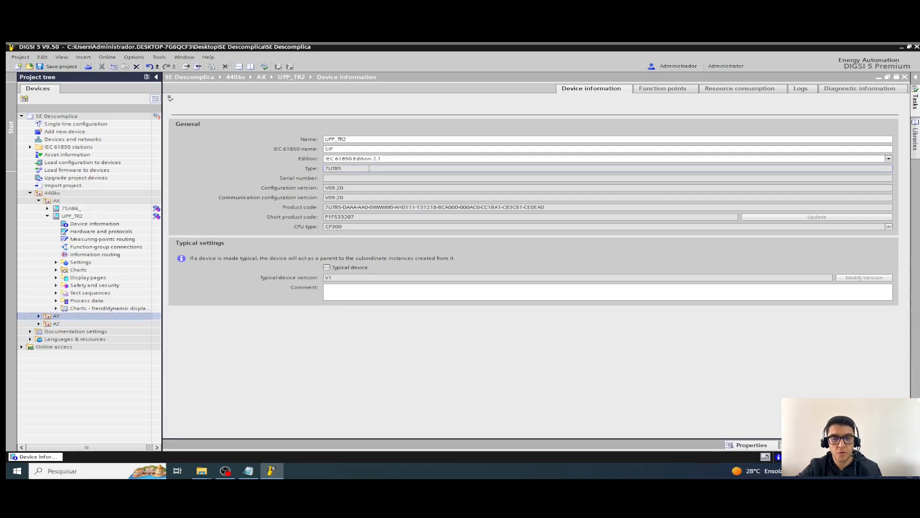
Step: Replace the IEC 61850 name of the UPP_TR2 device with a copy of its device name, UPP_TR2
{"action": "left_click", "coordinate": [344, 147]}
{"action": "double_click", "coordinate": [344, 147]}
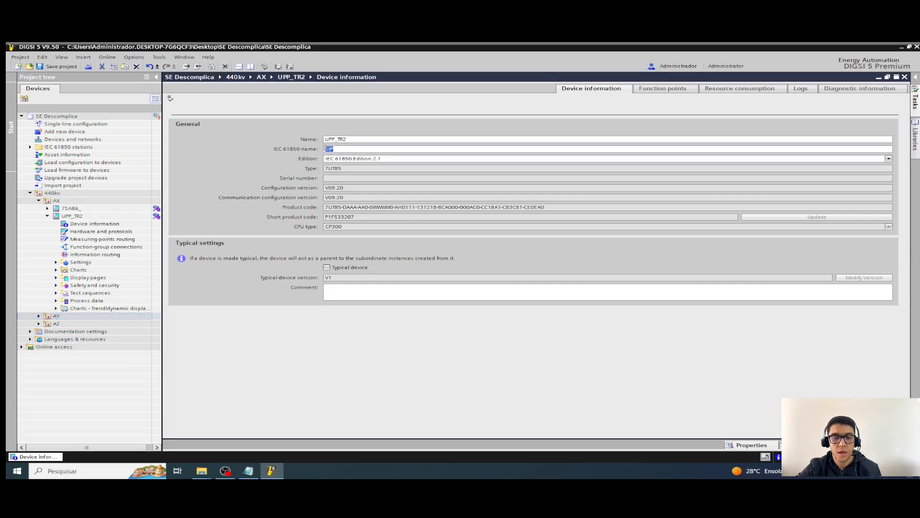
{"action": "left_click", "coordinate": [358, 139]}
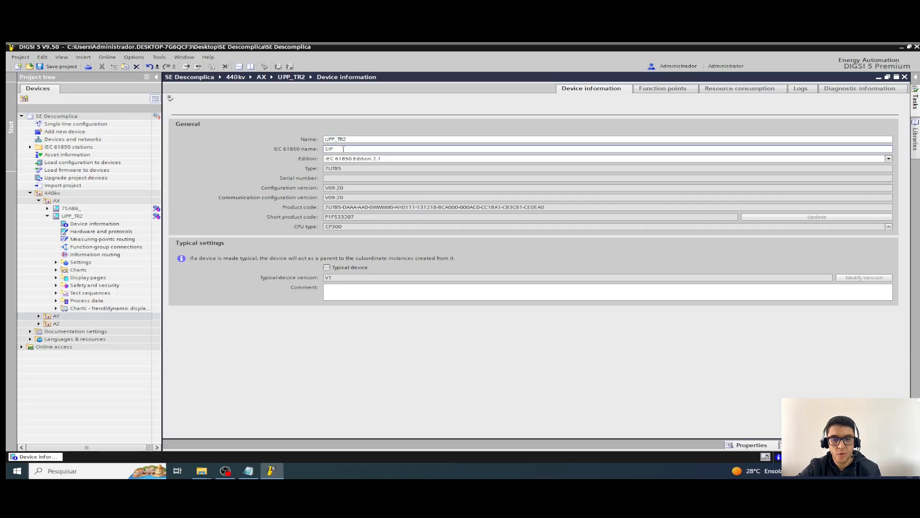
{"action": "double_click", "coordinate": [344, 148]}
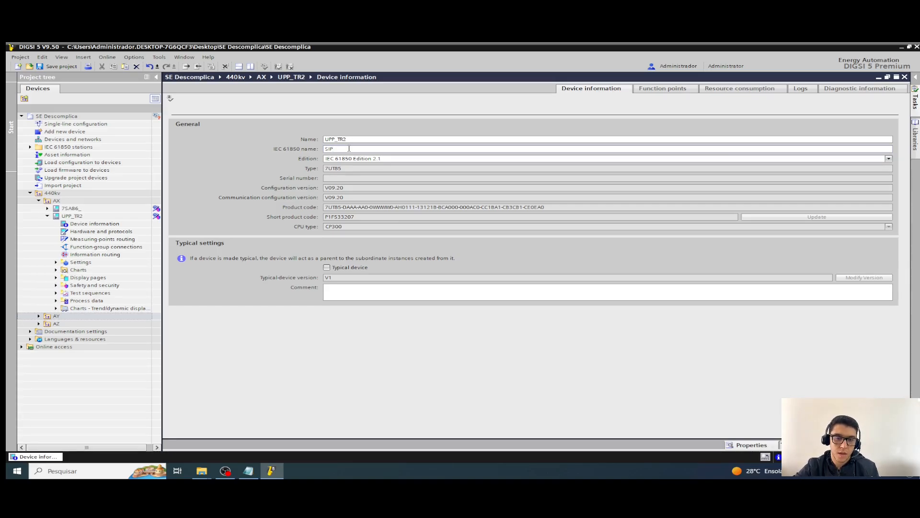
{"action": "double_click", "coordinate": [334, 148]}
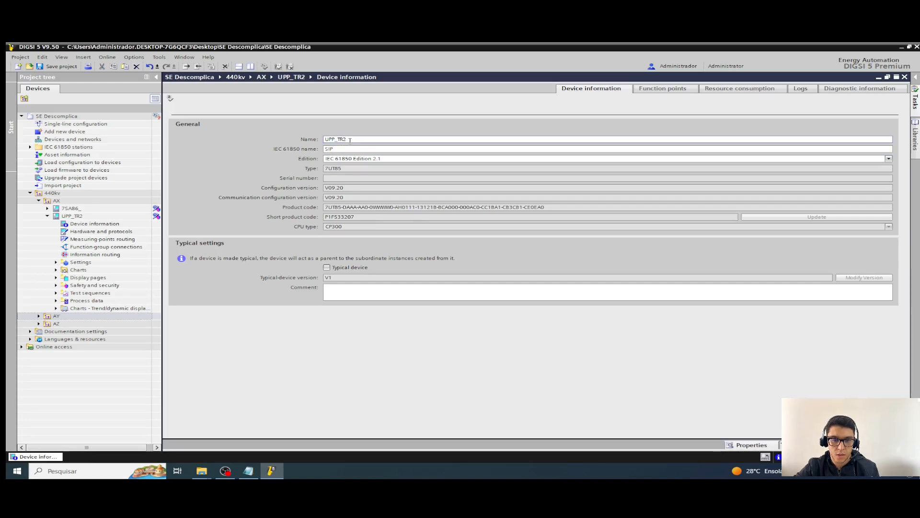
{"action": "double_click", "coordinate": [350, 139]}
{"action": "key", "text": "ctrl+c"}
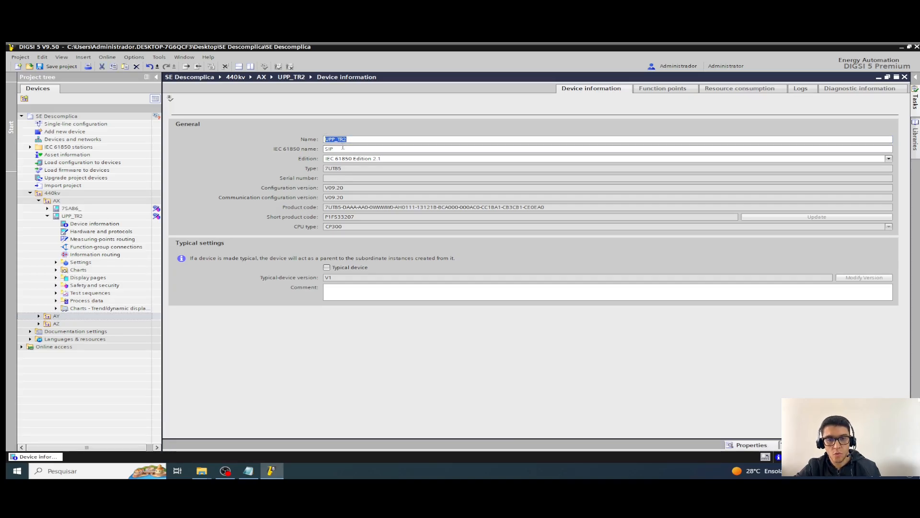
{"action": "double_click", "coordinate": [343, 148]}
{"action": "key", "text": "ctrl+v"}
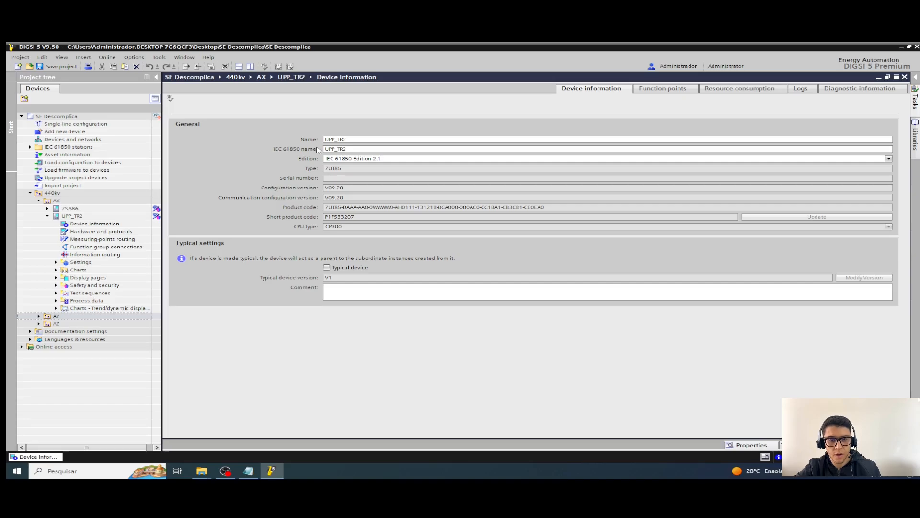
{"action": "key", "text": "Tab"}
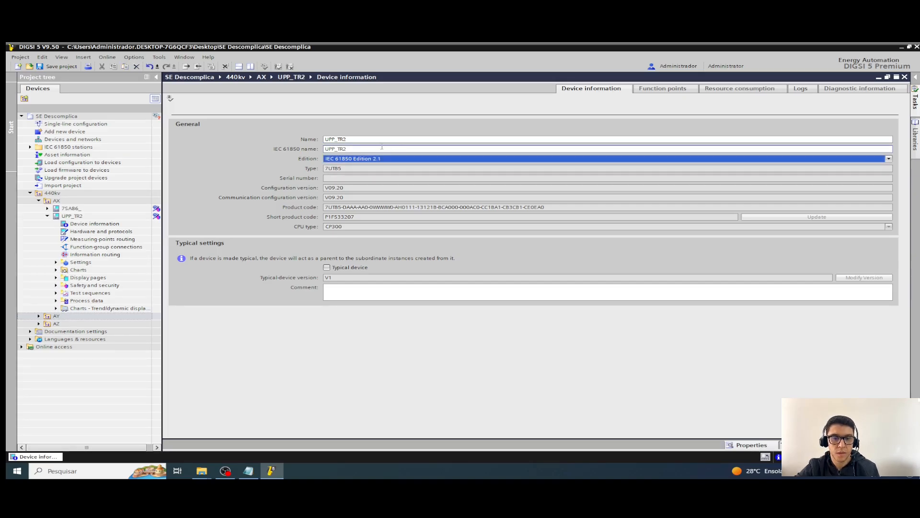
Step: Try an IEC 61850 name starting with the digit 1, and restore the name to UPP_TR2
{"action": "mouse_move", "coordinate": [349, 149]}
{"action": "left_mouse_down"}
{"action": "mouse_move", "coordinate": [325, 149]}
{"action": "mouse_move", "coordinate": [337, 139]}
{"action": "left_mouse_up"}
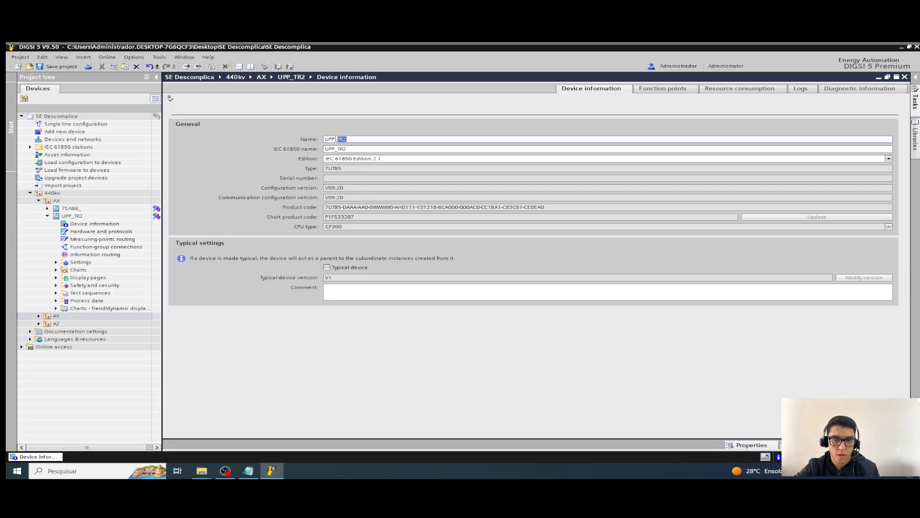
{"action": "left_click", "coordinate": [376, 139]}
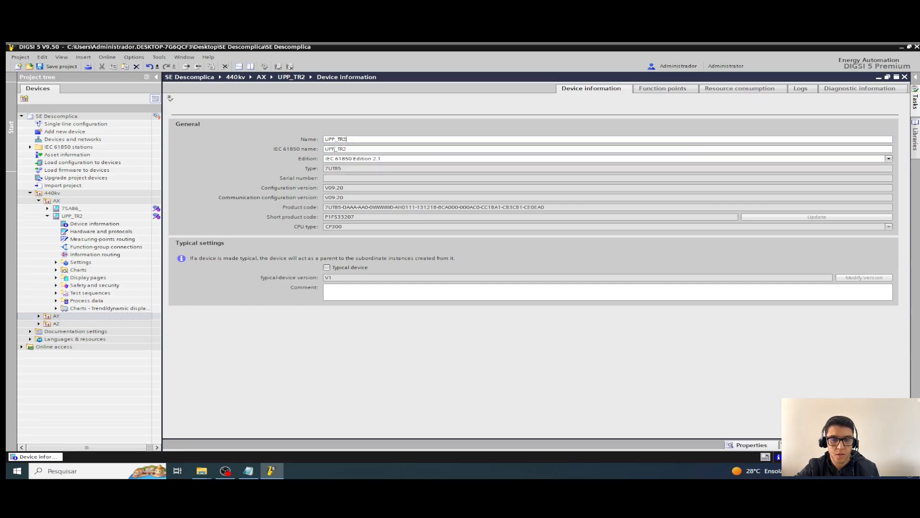
{"action": "left_click", "coordinate": [332, 150]}
{"action": "key", "text": "BackSpace"}
{"action": "key", "text": "BackSpace"}
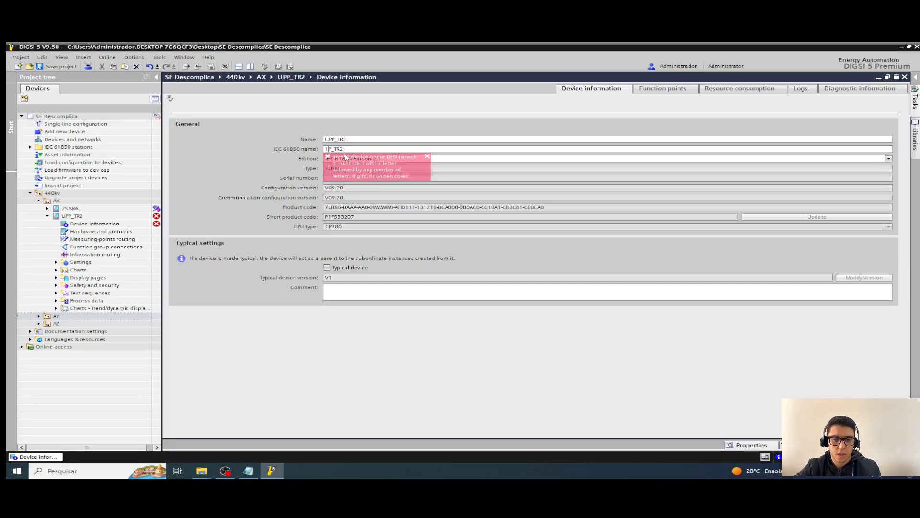
{"action": "key", "text": "BackSpace"}
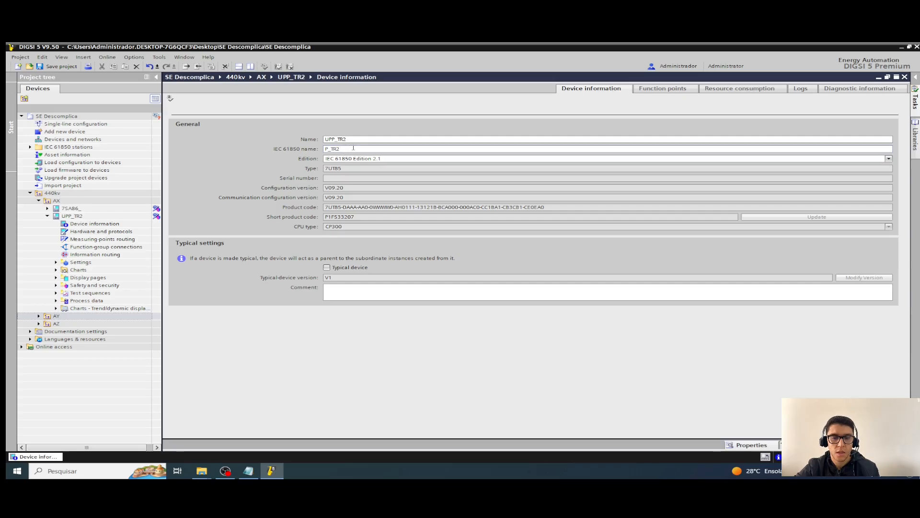
{"action": "type", "text": "U"}
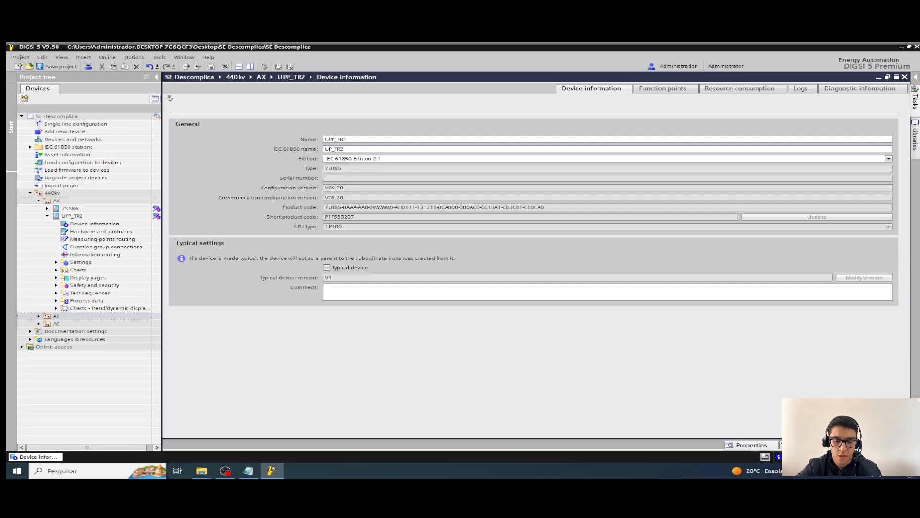
{"action": "type", "text": "P"}
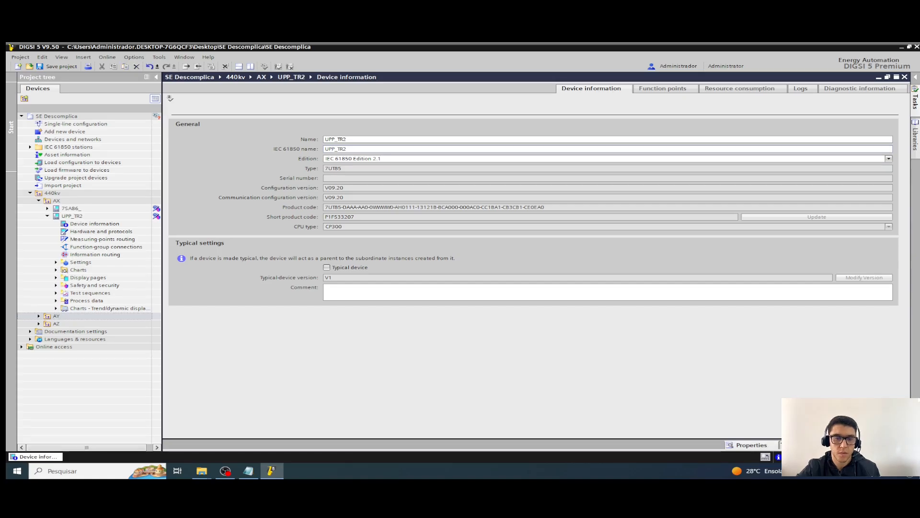
Step: Change the device name to UPP_TR4, leaving the IEC 61850 name as it is
{"action": "double_click", "coordinate": [361, 147]}
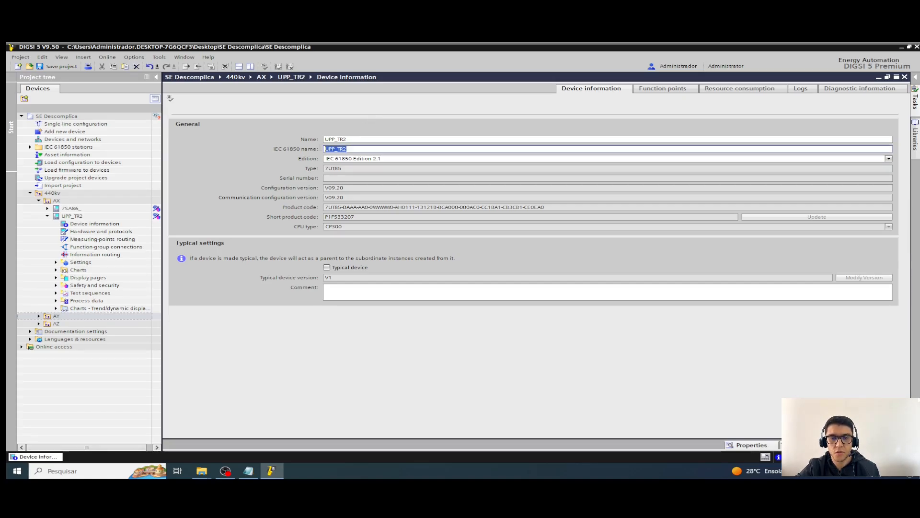
{"action": "left_click_drag", "start_coordinate": [357, 139], "coordinate": [318, 139]}
{"action": "left_click", "coordinate": [367, 140]}
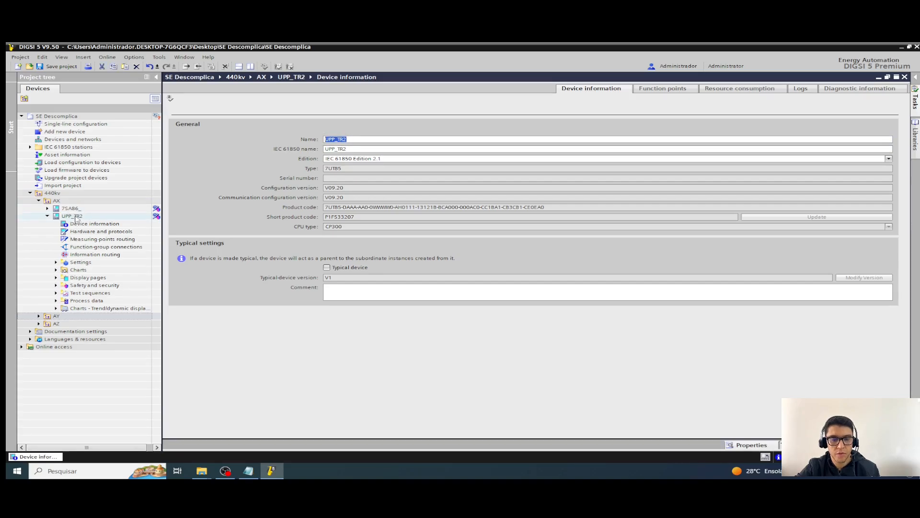
{"action": "left_click", "coordinate": [351, 140]}
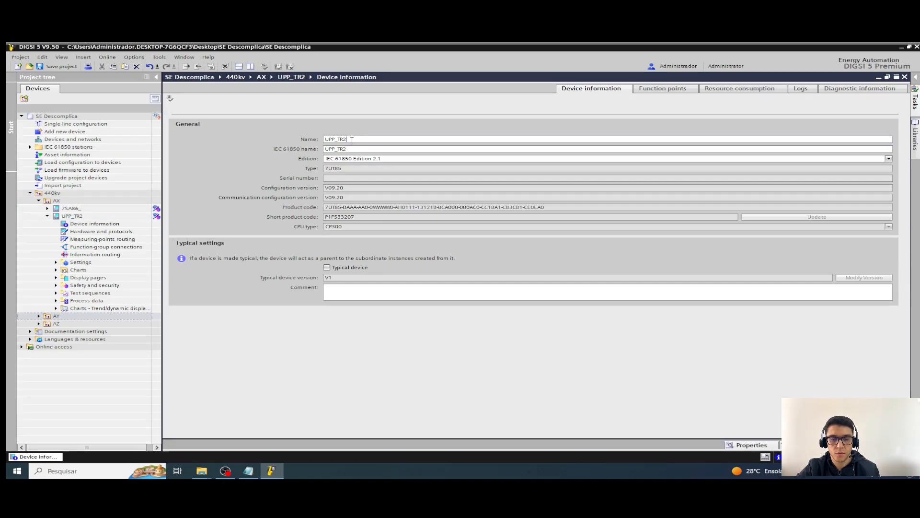
{"action": "type", "text": "4"}
{"action": "key", "text": "Return"}
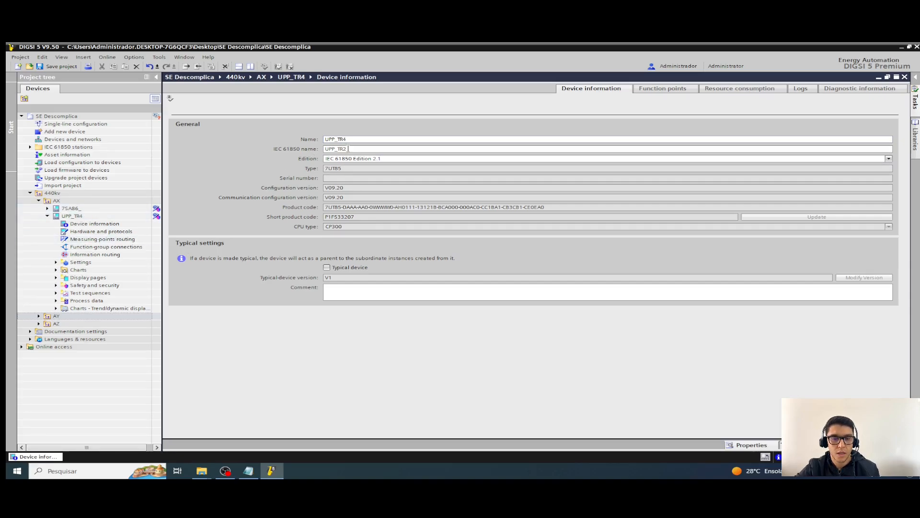
Step: Expand the IEC 61850 stations in the project tree and set the device name back to UPP_TR2
{"action": "left_click_drag", "start_coordinate": [349, 149], "coordinate": [323, 150]}
{"action": "left_click", "coordinate": [29, 147]}
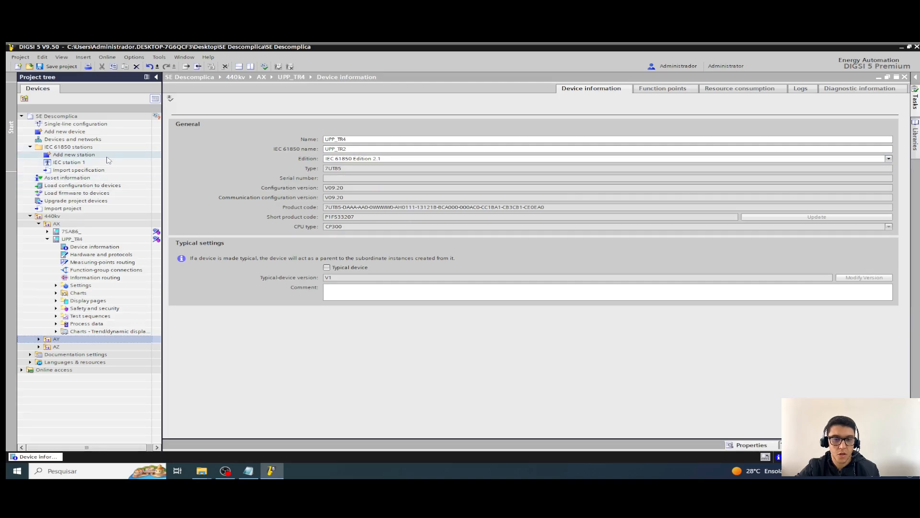
{"action": "left_click", "coordinate": [354, 149]}
{"action": "left_click", "coordinate": [357, 140]}
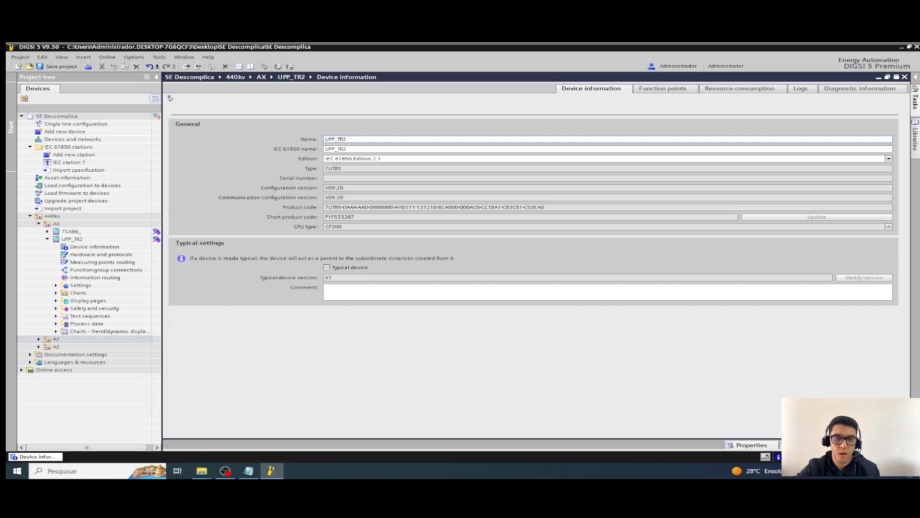
Step: Try switching the device to IEC 61850 Edition 2, and decline the change
{"action": "left_click", "coordinate": [362, 159]}
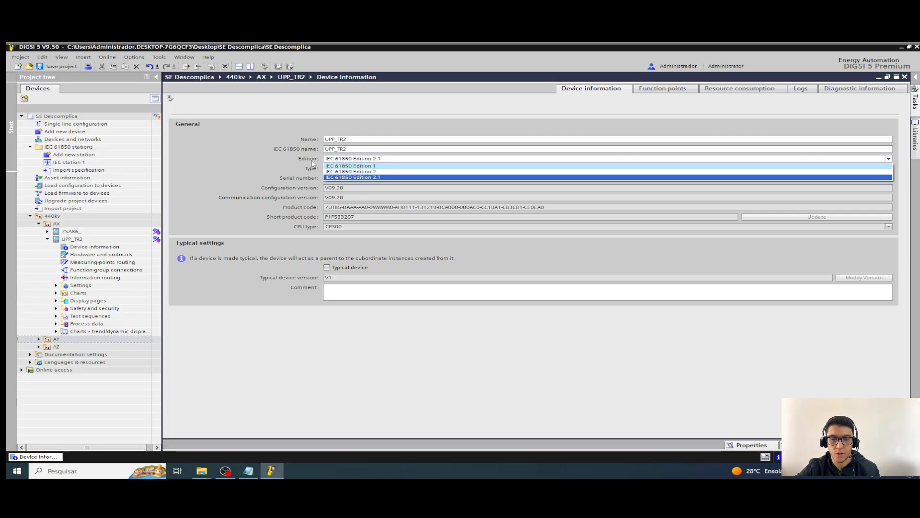
{"action": "left_click", "coordinate": [342, 161]}
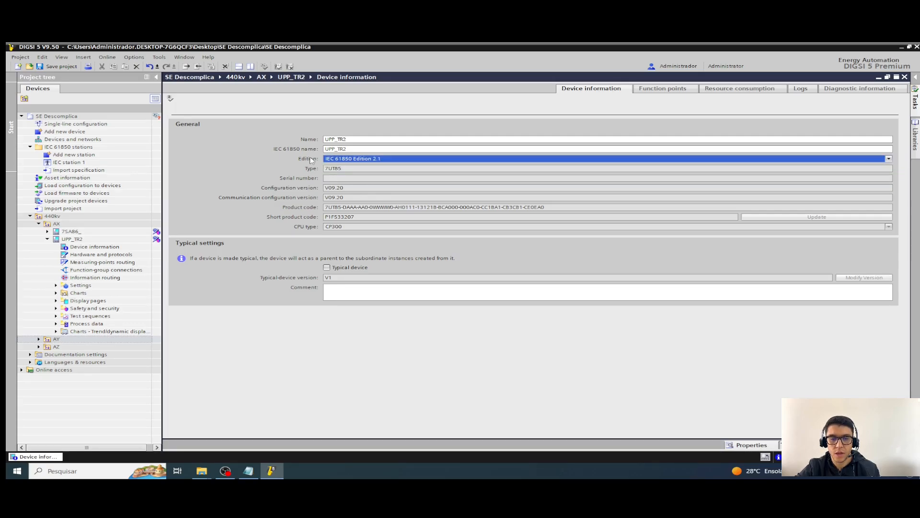
{"action": "left_click", "coordinate": [363, 160]}
{"action": "left_click", "coordinate": [381, 172]}
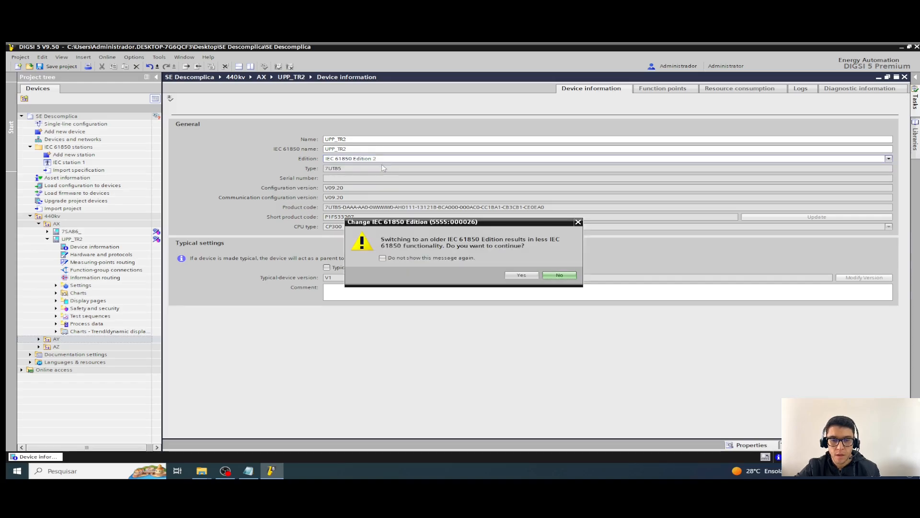
{"action": "left_click", "coordinate": [571, 274]}
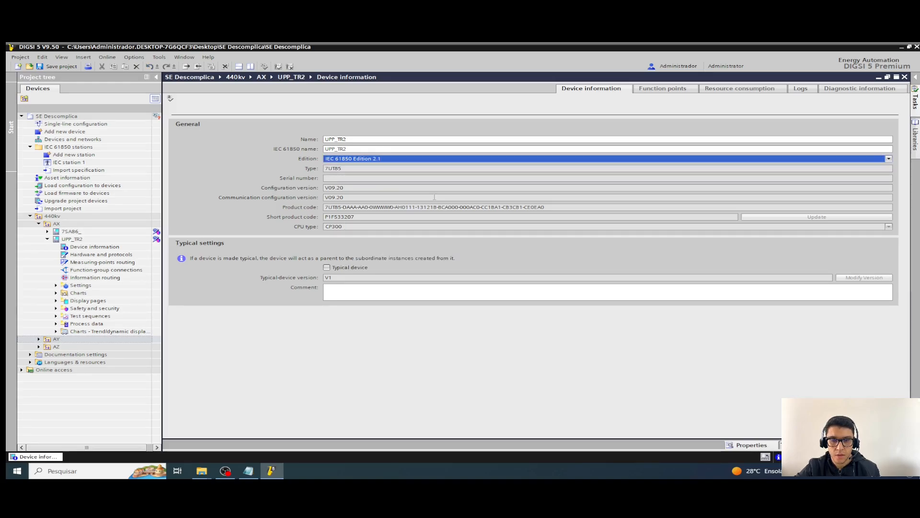
Step: Review the IEC 61850 editions available for UPP_TR2 without selecting a different one
{"action": "left_click", "coordinate": [377, 160]}
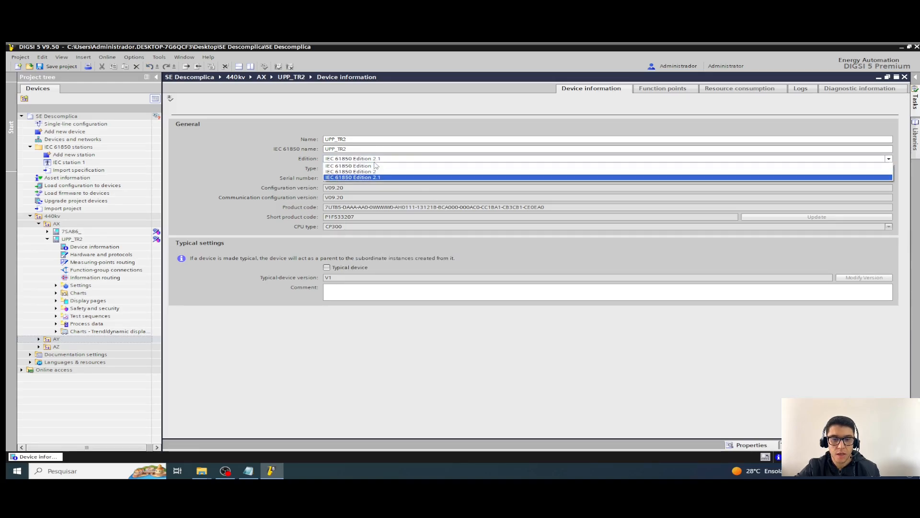
{"action": "left_click", "coordinate": [266, 159]}
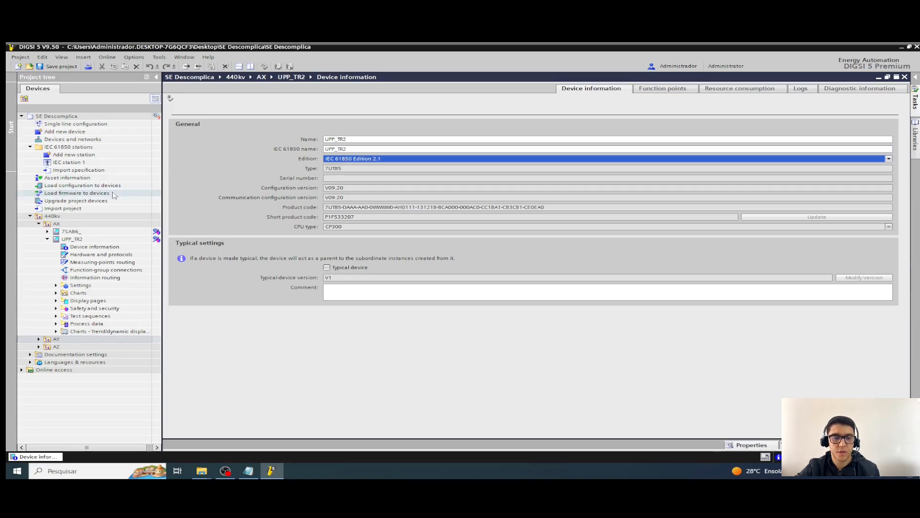
{"action": "left_click", "coordinate": [44, 242]}
{"action": "left_click", "coordinate": [46, 239]}
{"action": "left_click", "coordinate": [46, 239]}
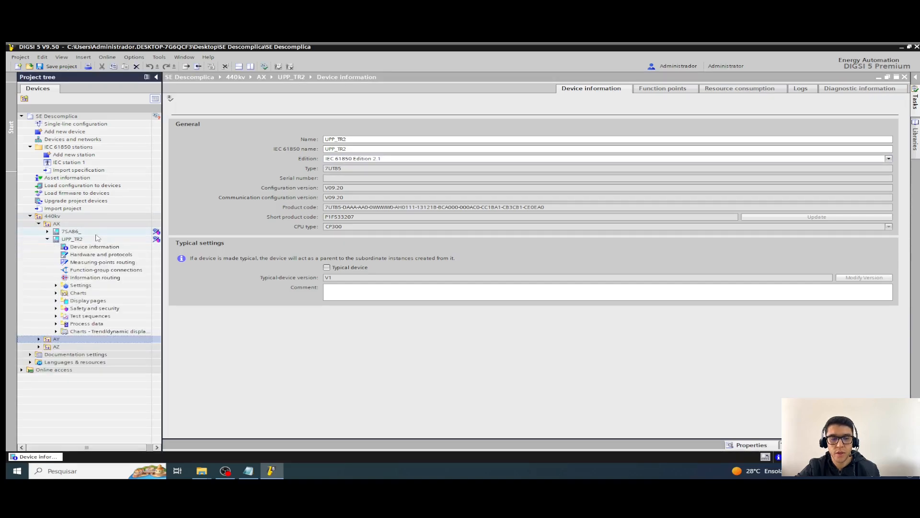
{"action": "left_click", "coordinate": [387, 159]}
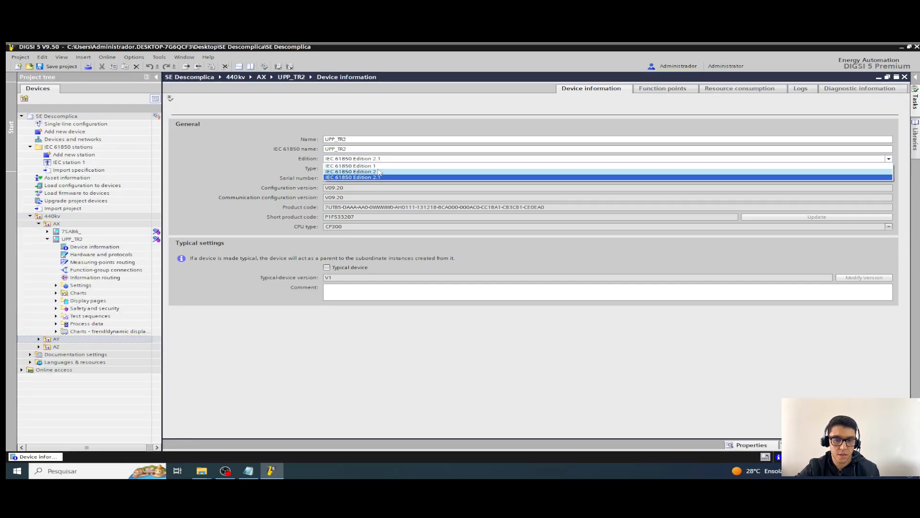
{"action": "left_click", "coordinate": [230, 148]}
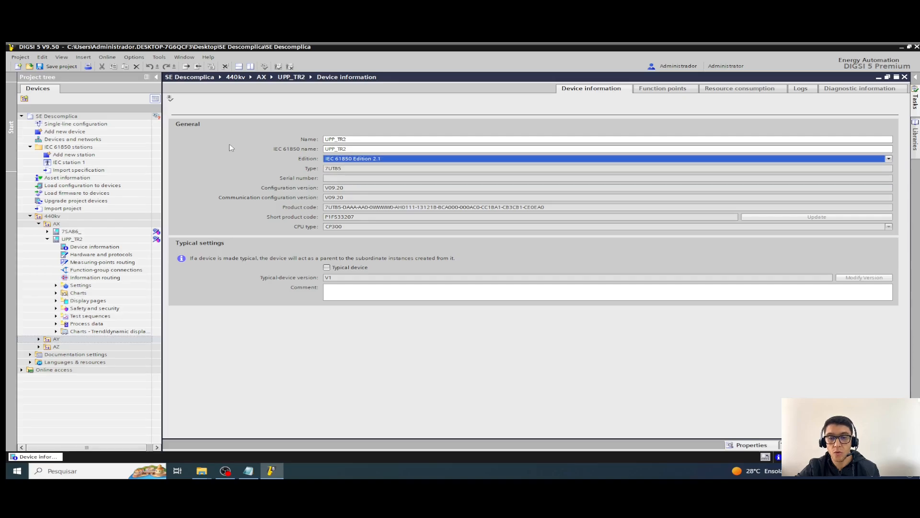
{"action": "left_click", "coordinate": [382, 158]}
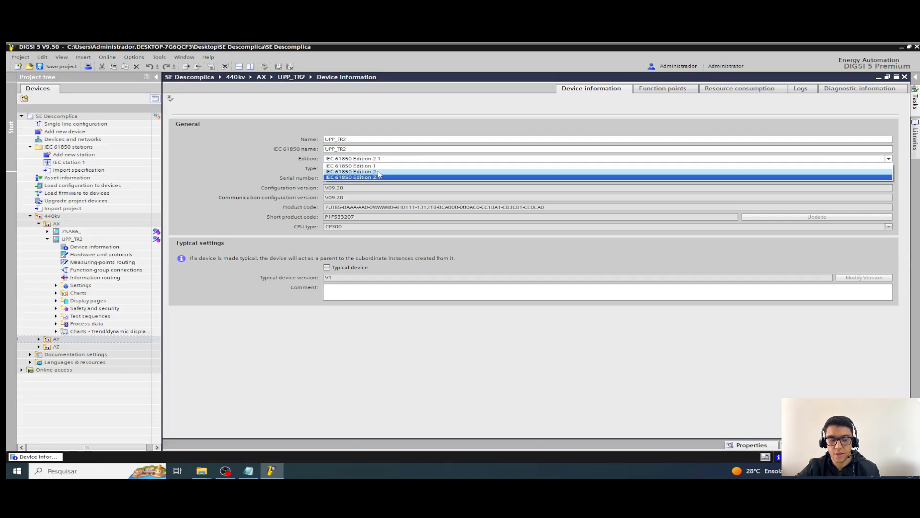
{"action": "left_click", "coordinate": [198, 193]}
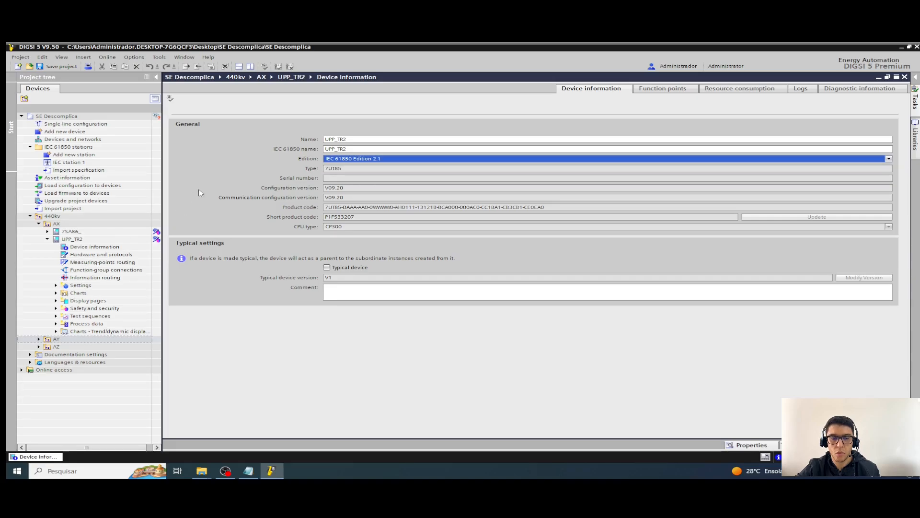
Step: Check the names and IEC 61850 edition in the device information of the 7SA86 in bay AX, and close it
{"action": "left_click", "coordinate": [48, 231]}
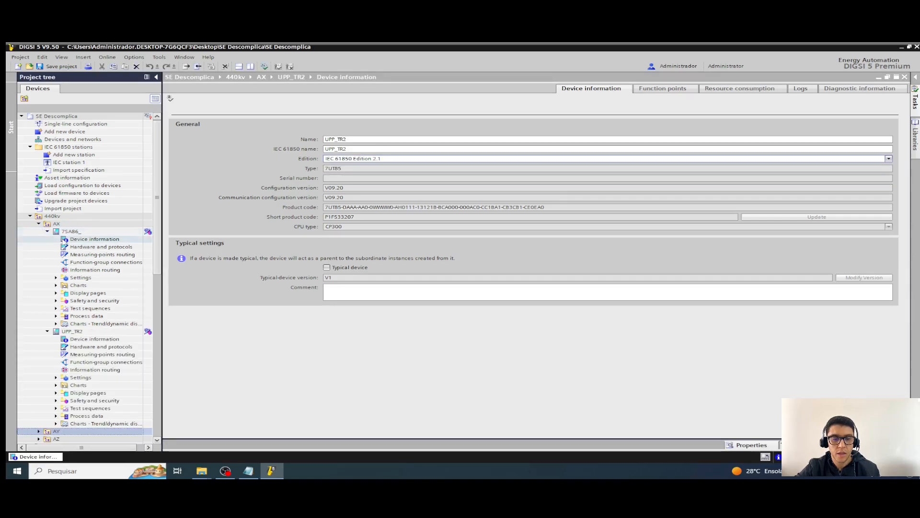
{"action": "double_click", "coordinate": [89, 240]}
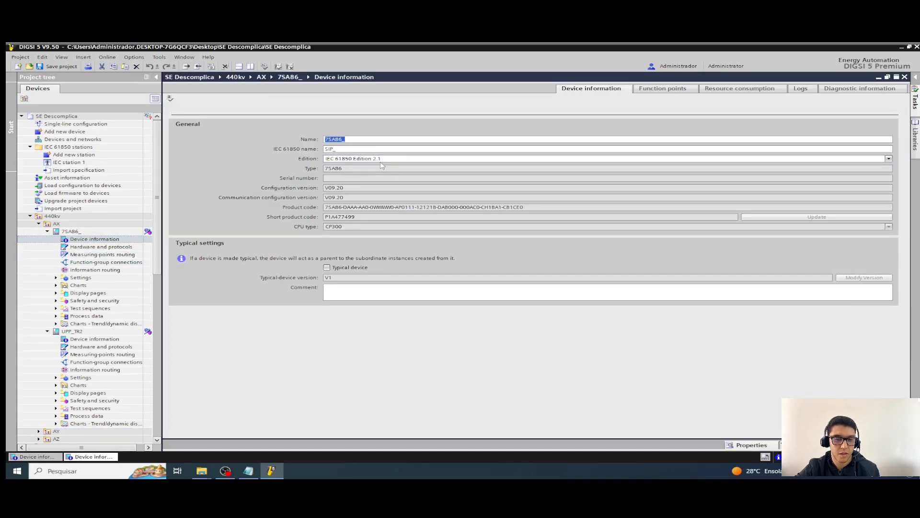
{"action": "left_click", "coordinate": [905, 77]}
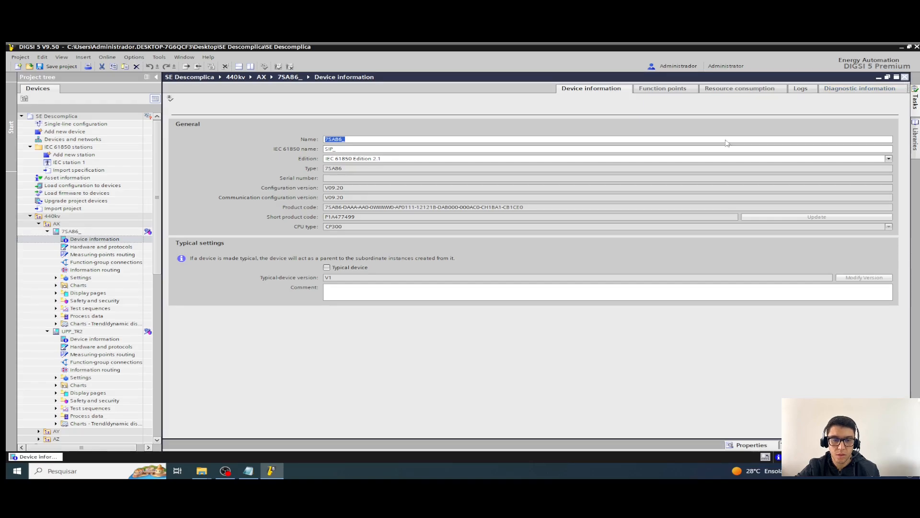
{"action": "left_click", "coordinate": [47, 231]}
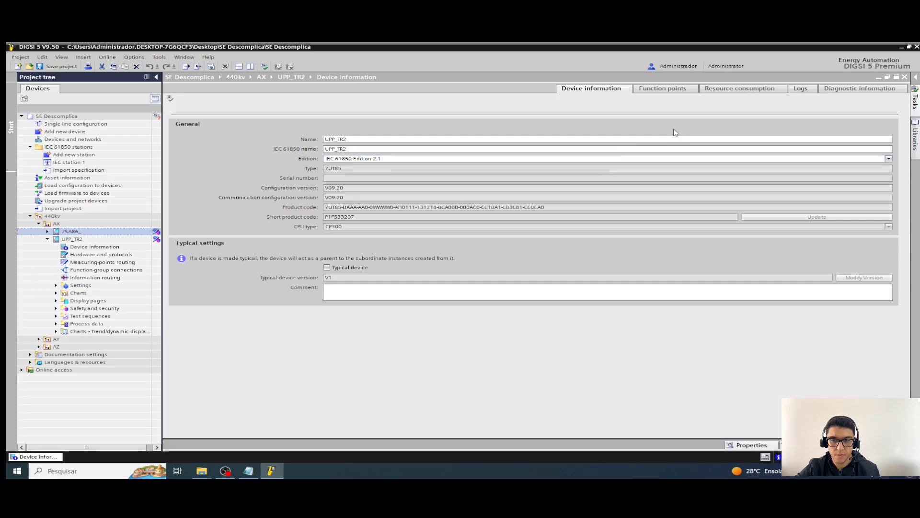
Step: Examine the function-points consumption of UPP_TR2 for the 87N REF and 50BF Ad.CBF functions
{"action": "left_click", "coordinate": [673, 90]}
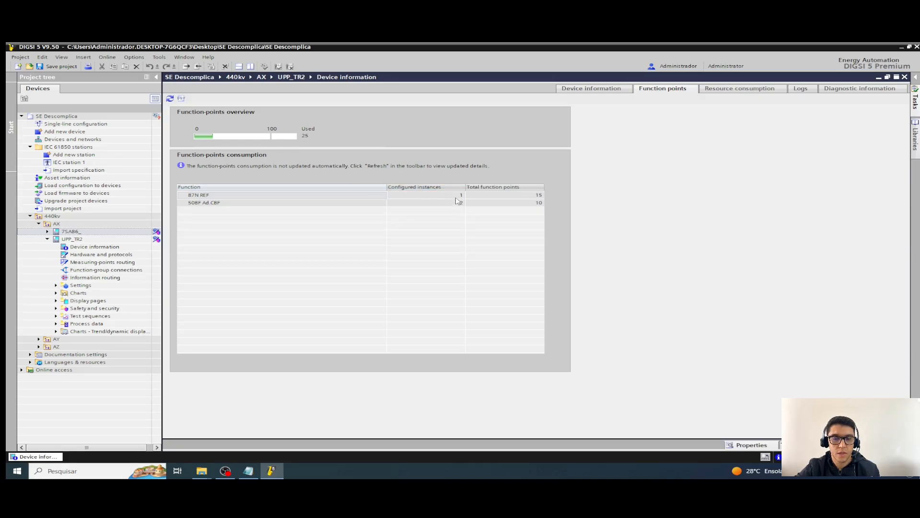
{"action": "left_click", "coordinate": [219, 198]}
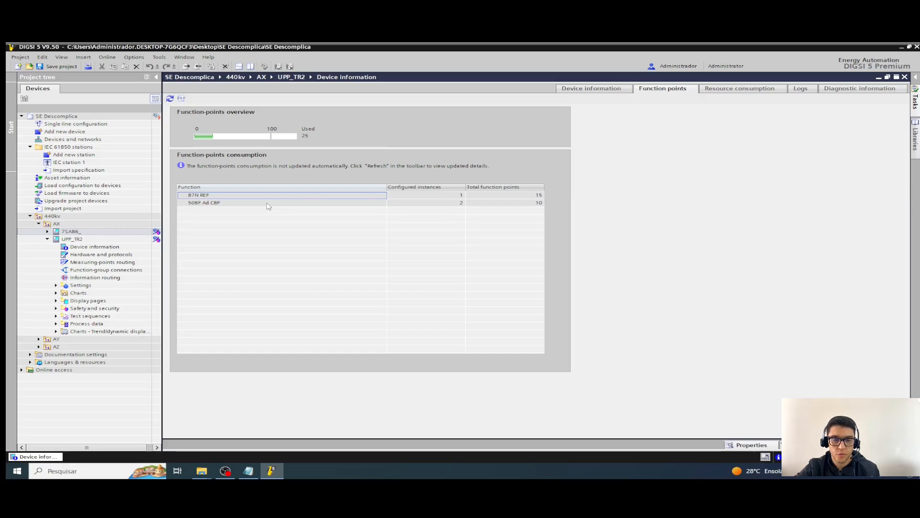
{"action": "left_click", "coordinate": [309, 203]}
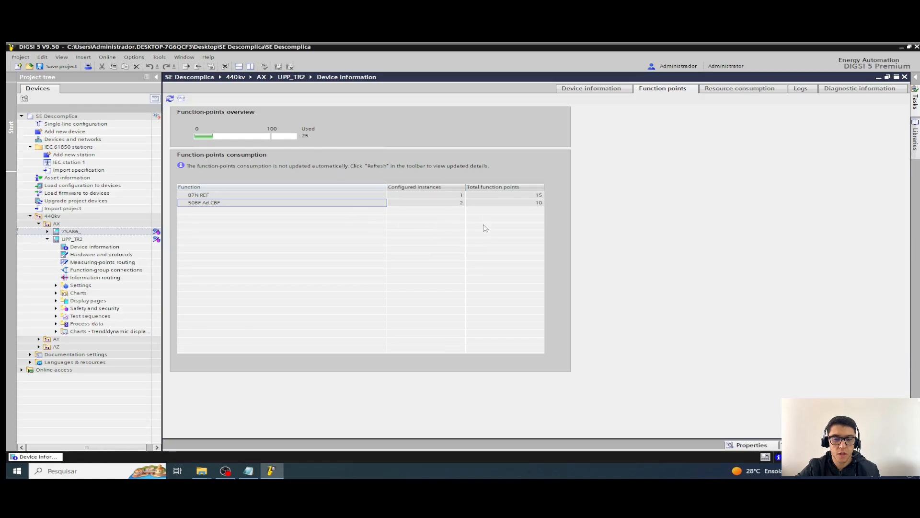
{"action": "left_click", "coordinate": [527, 195]}
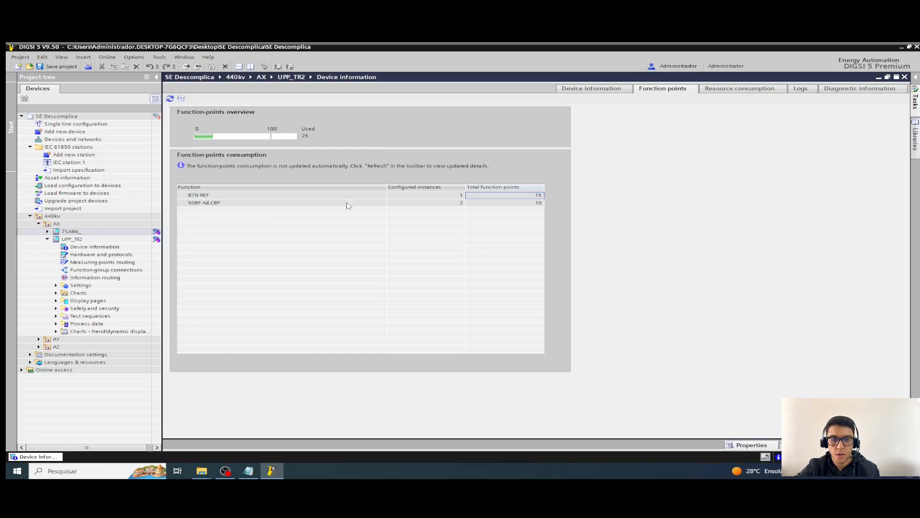
{"action": "left_click", "coordinate": [529, 202]}
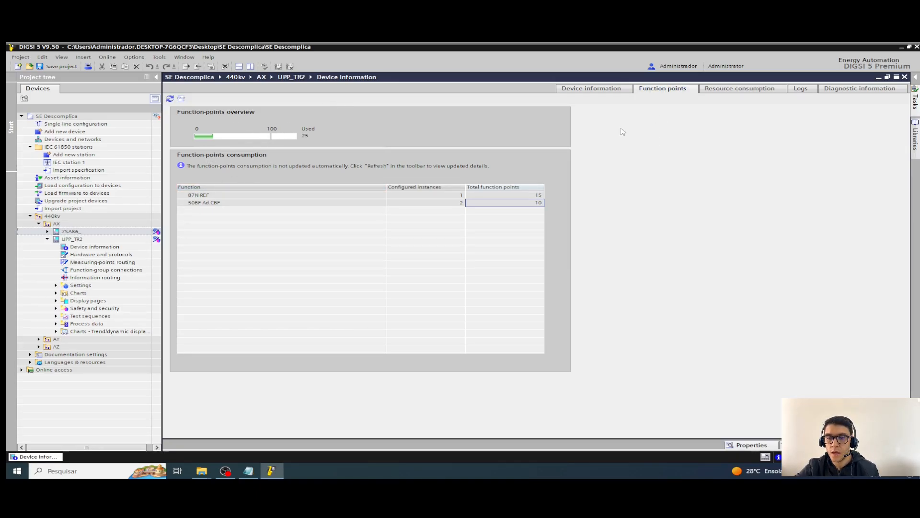
Step: Examine the resource consumption and the list of charts of UPP_TR2, and open the device's logs
{"action": "left_click", "coordinate": [769, 91]}
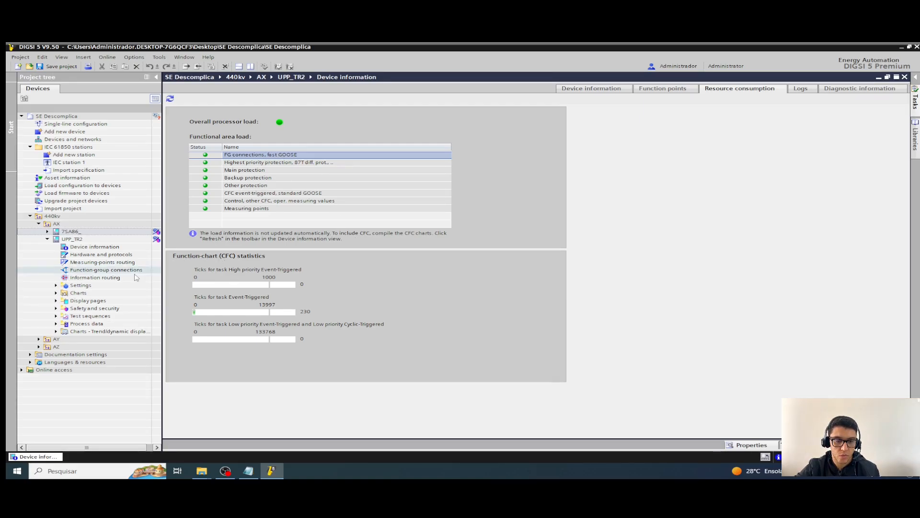
{"action": "left_click", "coordinate": [55, 293]}
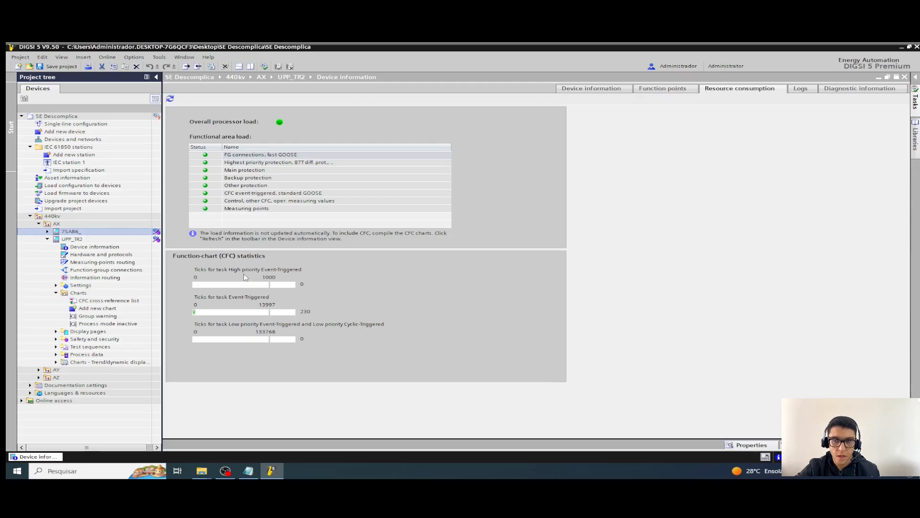
{"action": "left_click", "coordinate": [809, 92]}
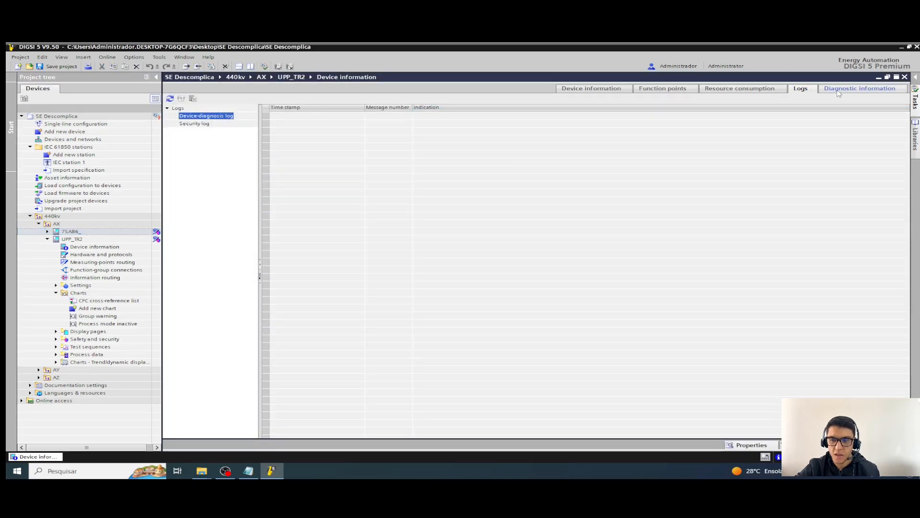
Step: Check the diagnostic information of UPP_TR2, and replace the device information with its hardware and protocols view
{"action": "left_click", "coordinate": [839, 92]}
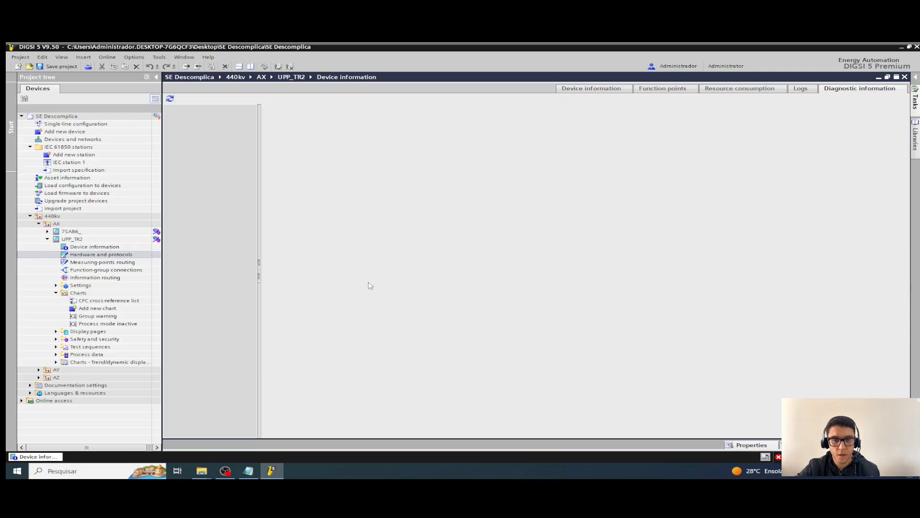
{"action": "left_click", "coordinate": [906, 78]}
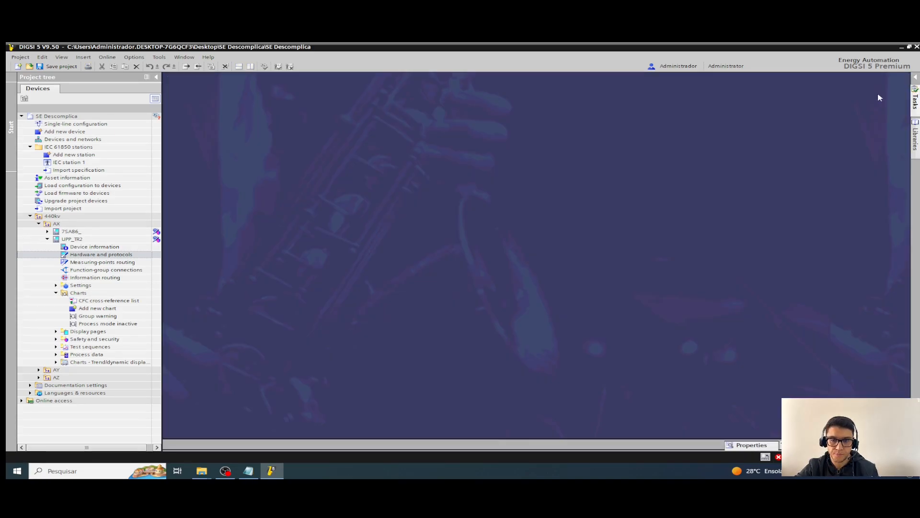
{"action": "double_click", "coordinate": [104, 255]}
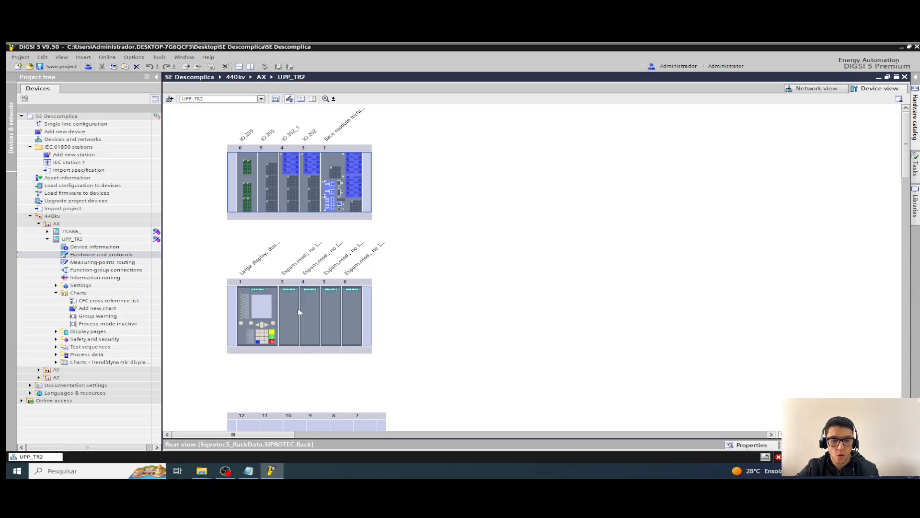
{"action": "scroll", "coordinate": [312, 307], "scroll_direction": "down", "scroll_amount": 3}
{"action": "scroll", "coordinate": [377, 328], "scroll_direction": "up", "scroll_amount": 3}
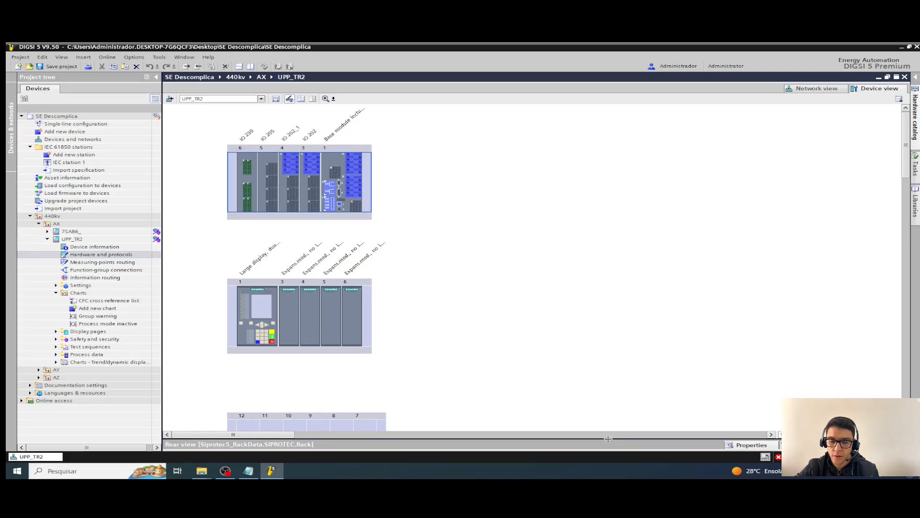
Step: Enlarge the properties area under the rack view and view the properties of the base module and its ETH-BB-2FO communication module
{"action": "left_click_drag", "start_coordinate": [608, 439], "coordinate": [633, 316]}
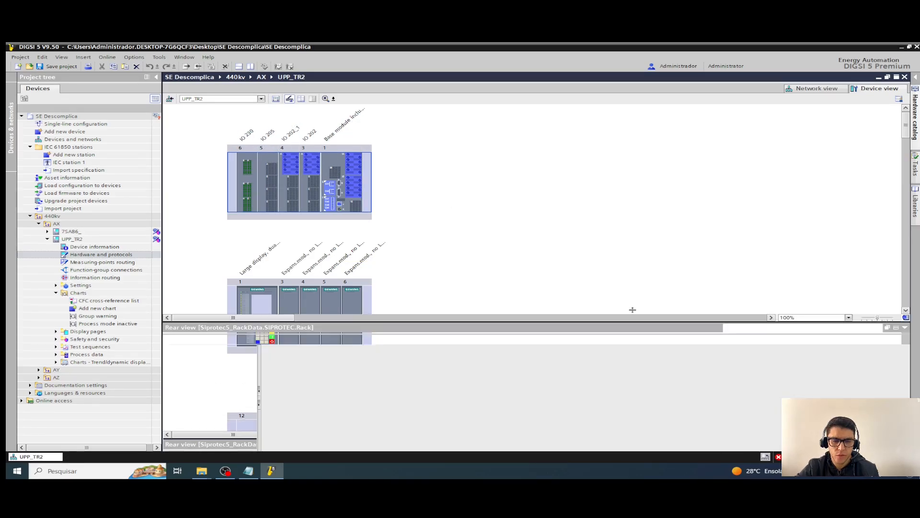
{"action": "scroll", "coordinate": [475, 256], "scroll_direction": "down", "scroll_amount": 1}
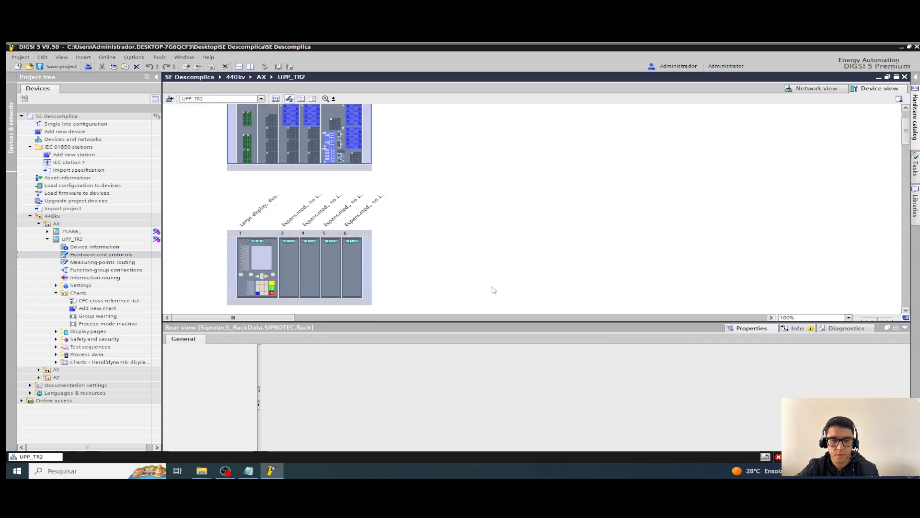
{"action": "scroll", "coordinate": [494, 290], "scroll_direction": "up", "scroll_amount": 1}
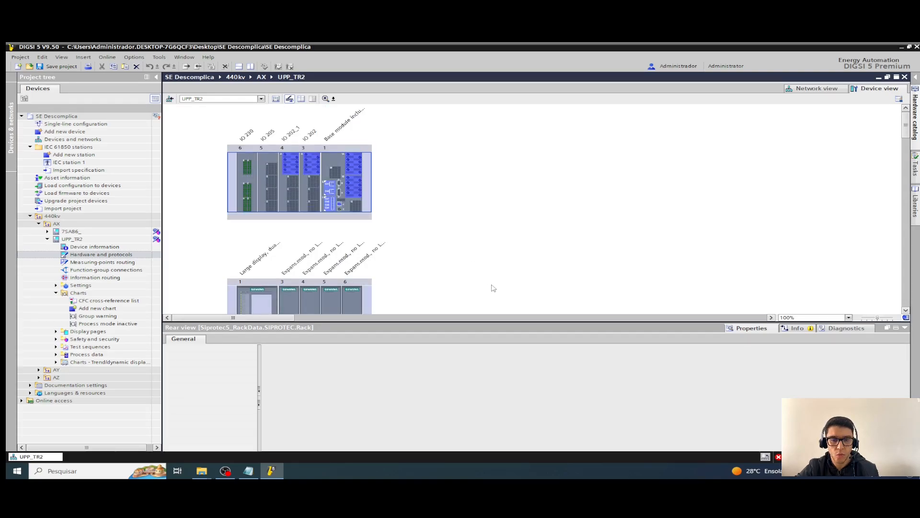
{"action": "left_click", "coordinate": [340, 164]}
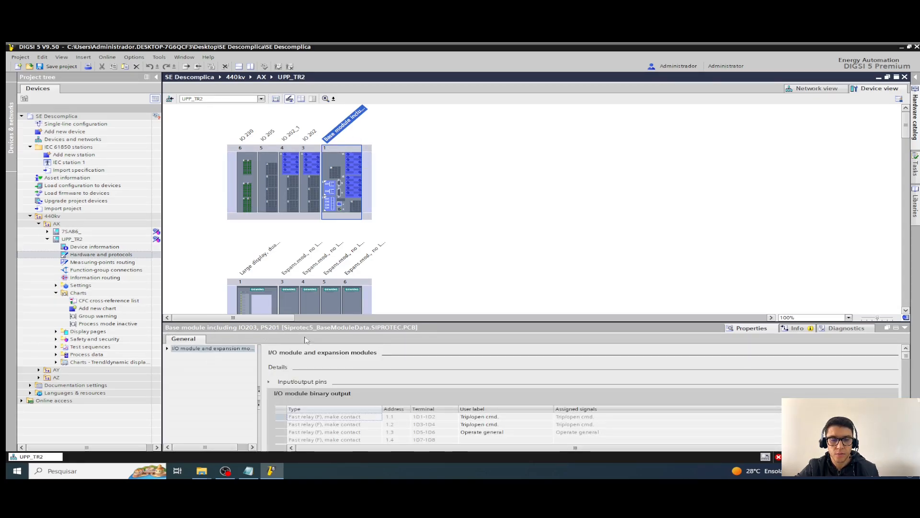
{"action": "left_click", "coordinate": [330, 192]}
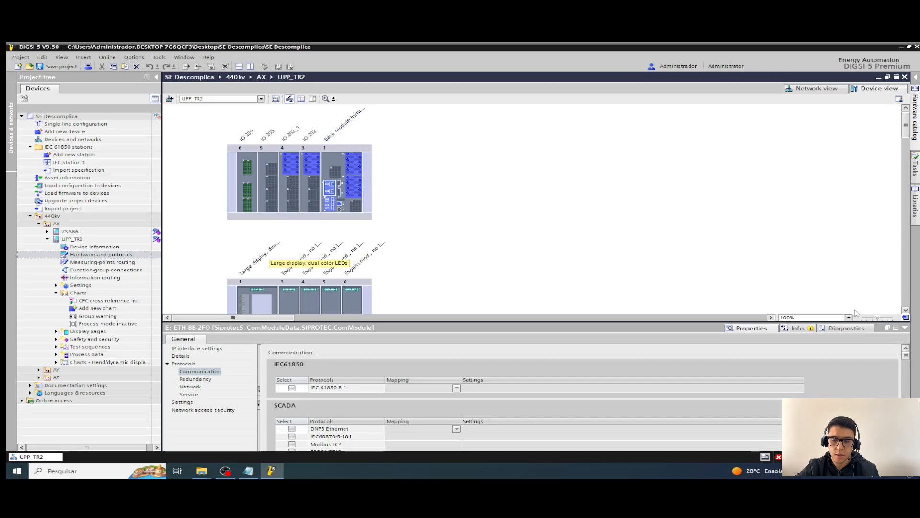
Step: Collapse the properties area under the rack view and expand it again
{"action": "left_click", "coordinate": [905, 328]}
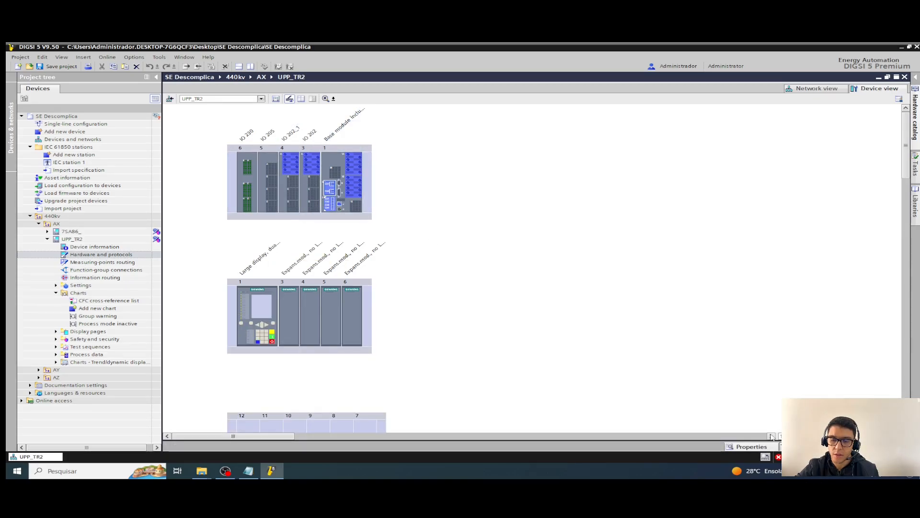
{"action": "left_click", "coordinate": [906, 447]}
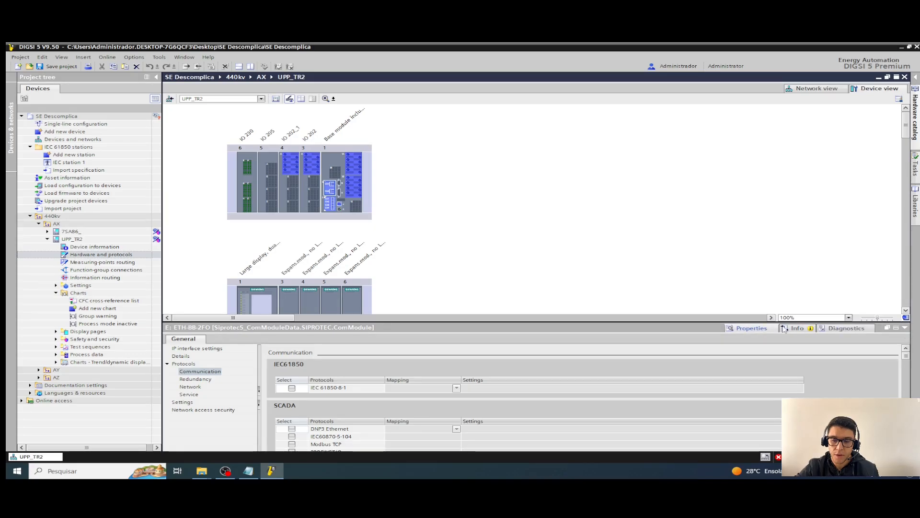
{"action": "left_click", "coordinate": [898, 328]}
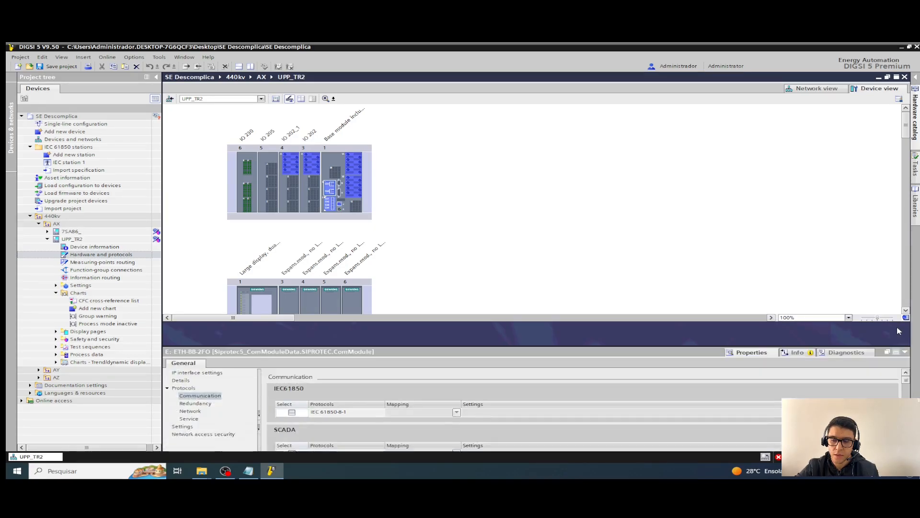
{"action": "scroll", "coordinate": [385, 209], "scroll_direction": "down", "scroll_amount": 4}
{"action": "scroll", "coordinate": [403, 250], "scroll_direction": "up", "scroll_amount": 4}
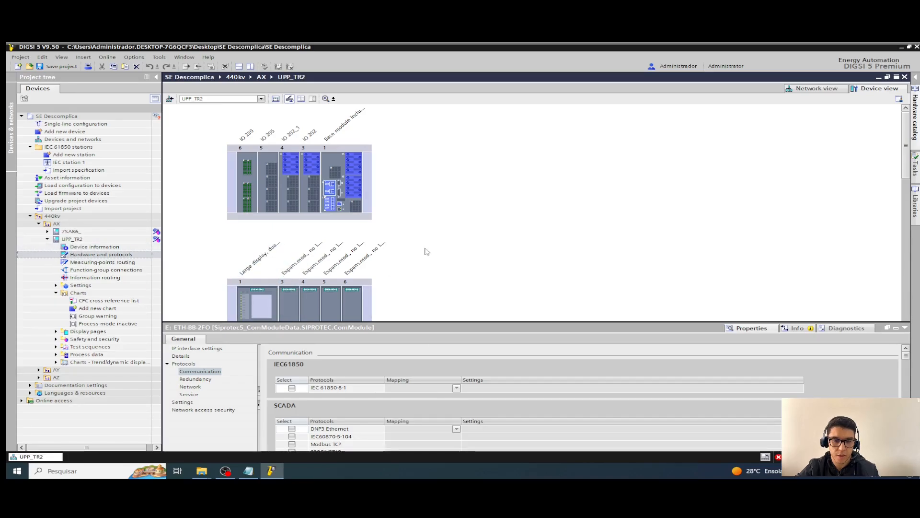
Step: Examine the CT pins of the base module's current terminal blocks A and B and of terminal A on IO 202_1 and IO 202
{"action": "left_click", "coordinate": [355, 170]}
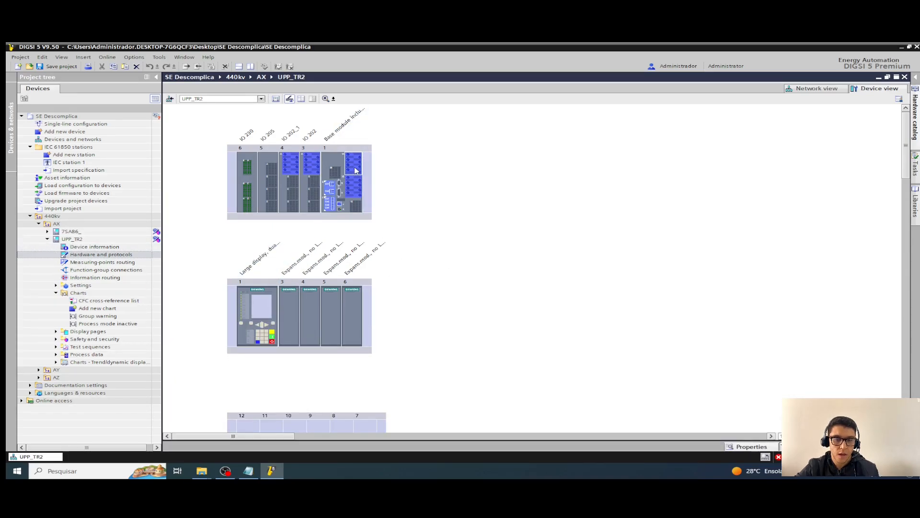
{"action": "left_click", "coordinate": [905, 447]}
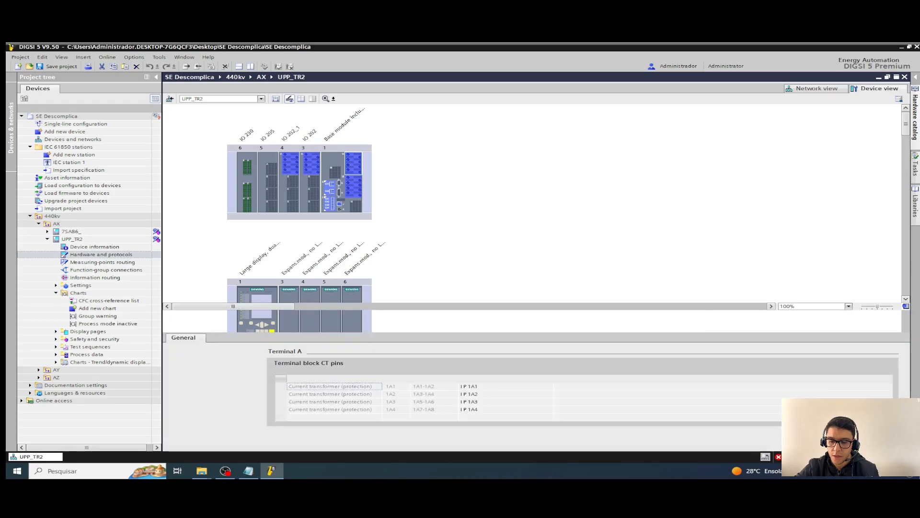
{"action": "left_click", "coordinate": [356, 187]}
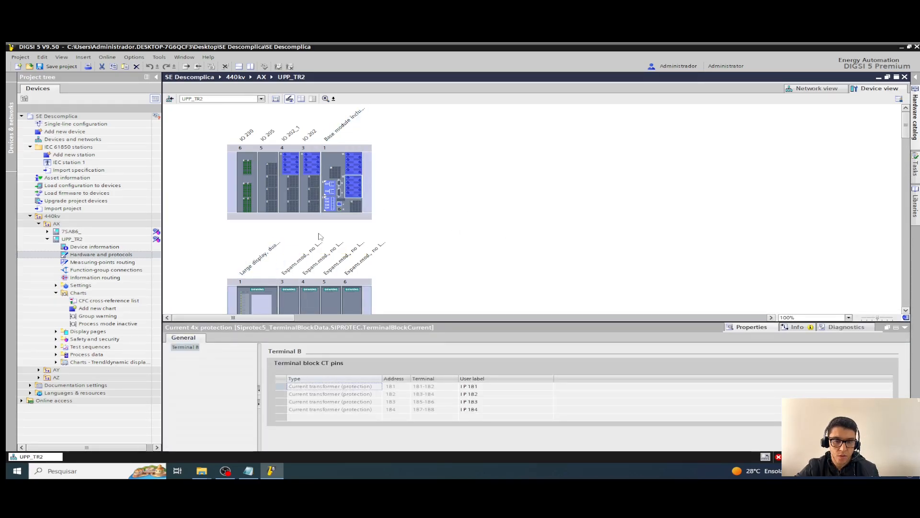
{"action": "left_click", "coordinate": [358, 190]}
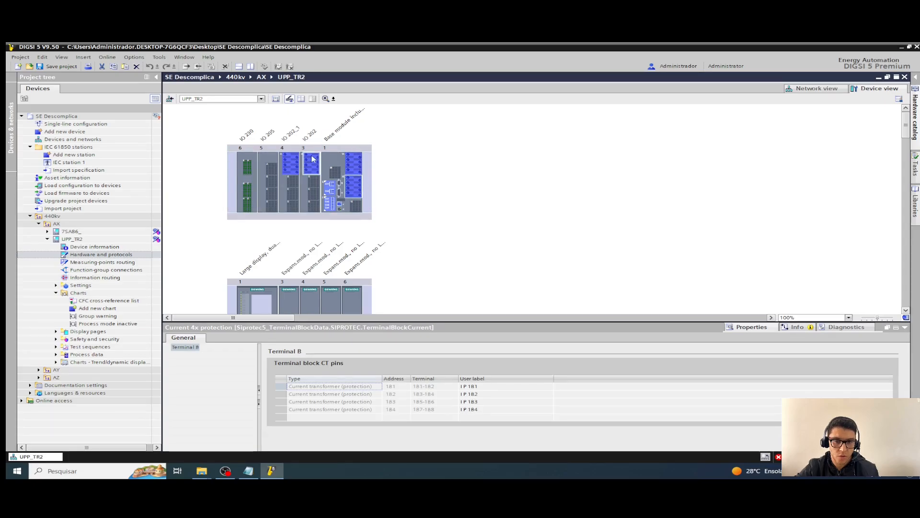
{"action": "left_click", "coordinate": [294, 164]}
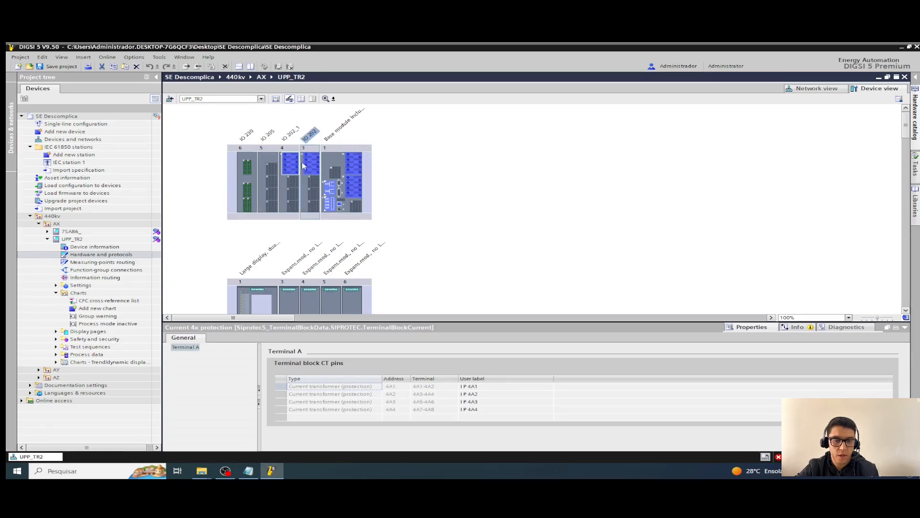
{"action": "left_click", "coordinate": [311, 163]}
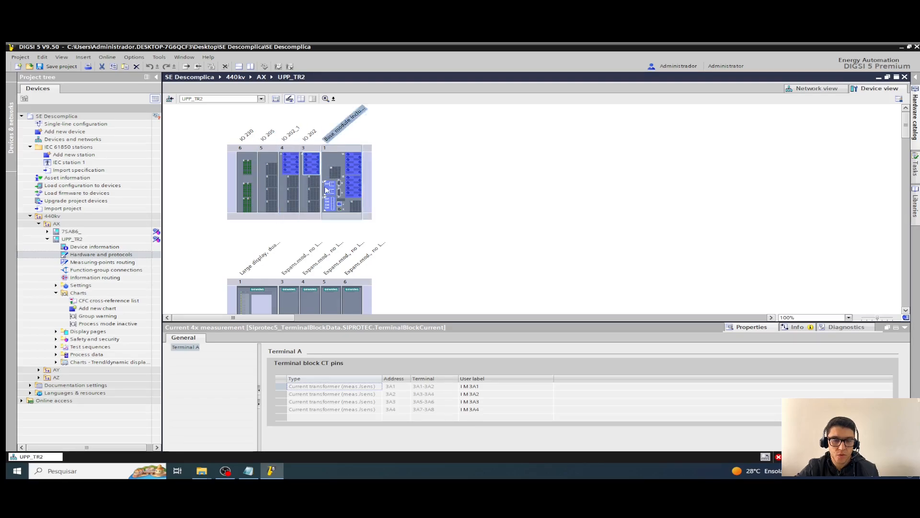
Step: Examine the base module's I/O binary outputs and inputs and its list of PS expansion modules, enlarging the properties area
{"action": "left_click", "coordinate": [335, 169]}
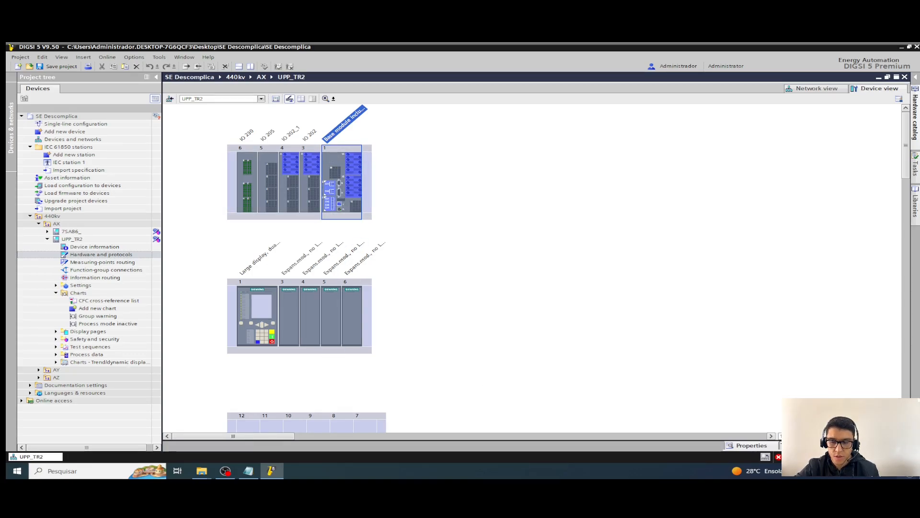
{"action": "left_click", "coordinate": [905, 445]}
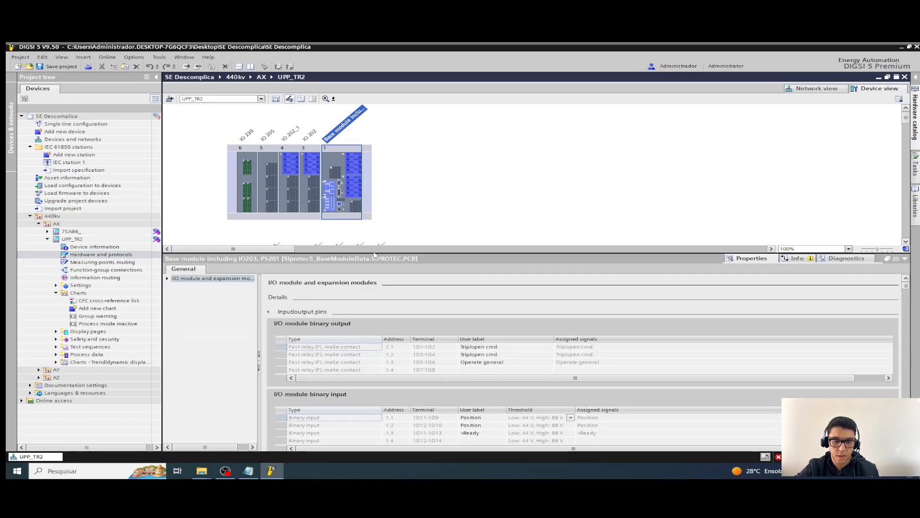
{"action": "left_click_drag", "start_coordinate": [375, 255], "coordinate": [374, 234]}
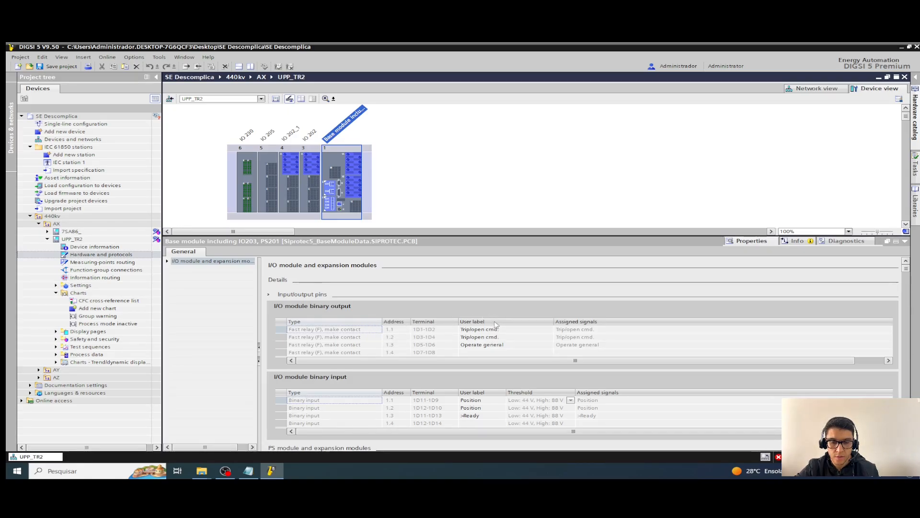
{"action": "scroll", "coordinate": [495, 325], "scroll_direction": "down", "scroll_amount": 2}
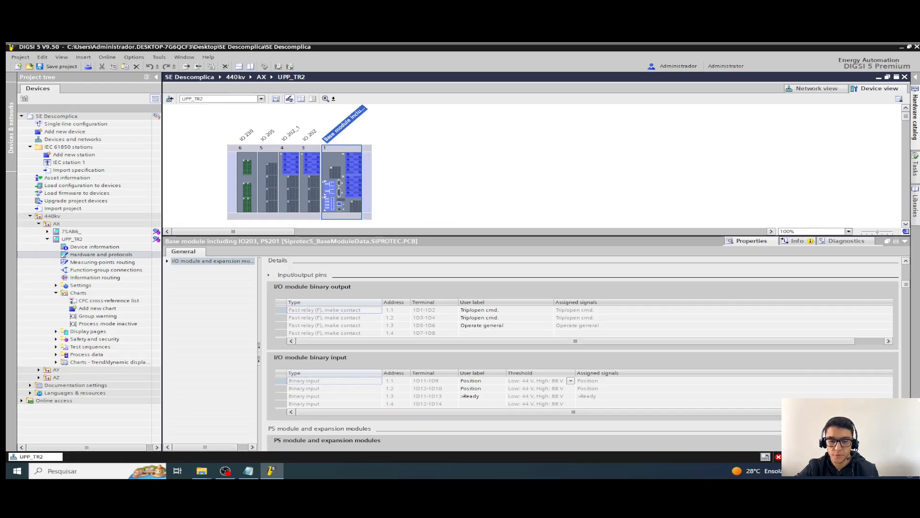
{"action": "scroll", "coordinate": [583, 353], "scroll_direction": "down", "scroll_amount": 2}
{"action": "scroll", "coordinate": [450, 334], "scroll_direction": "down", "scroll_amount": 3}
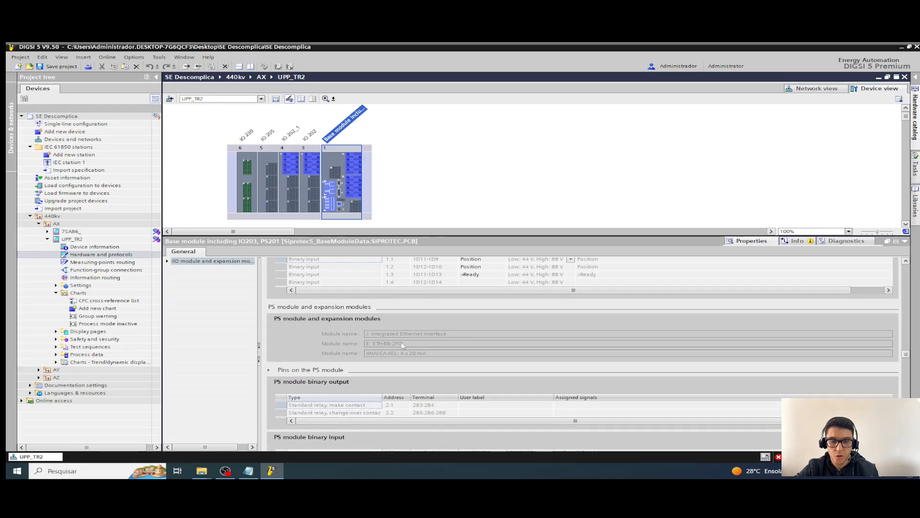
Step: Check the IP settings and protocol categories of the integrated Ethernet interface, and examine the PS module's binary outputs and inputs
{"action": "left_click", "coordinate": [341, 206]}
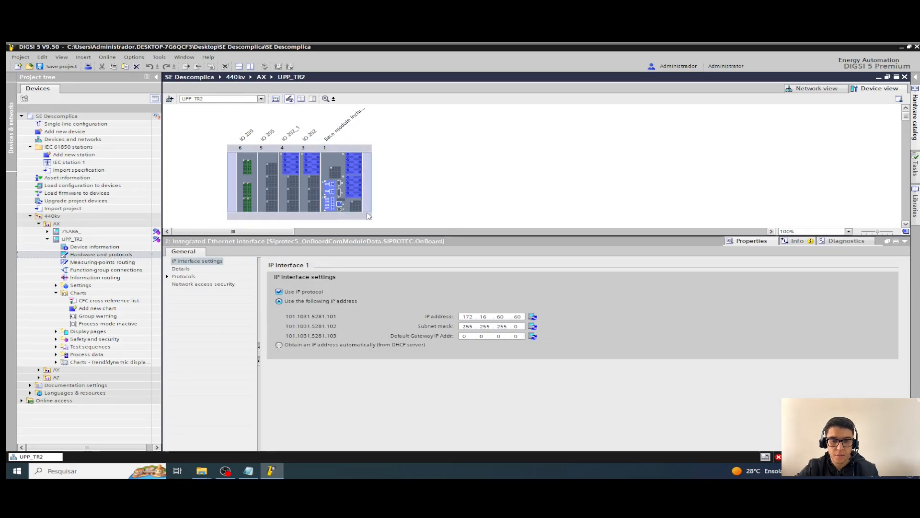
{"action": "left_click", "coordinate": [168, 276]}
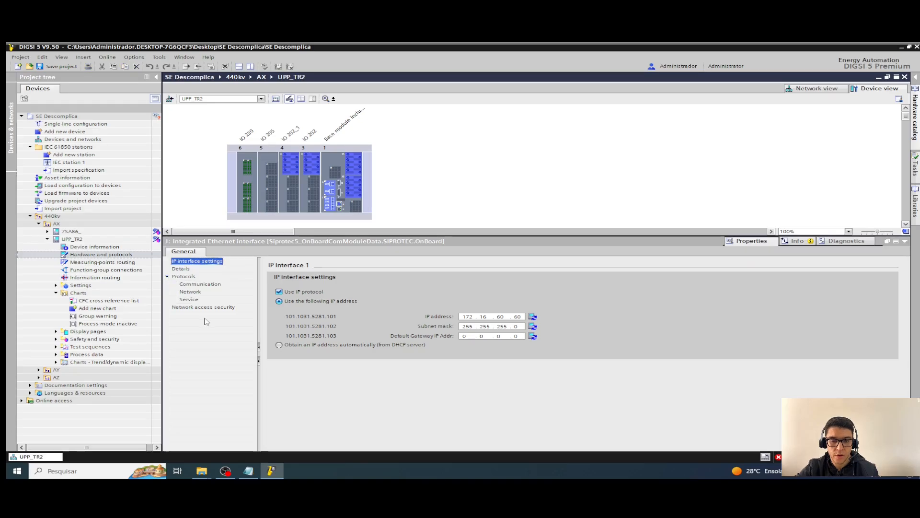
{"action": "left_click", "coordinate": [335, 159]}
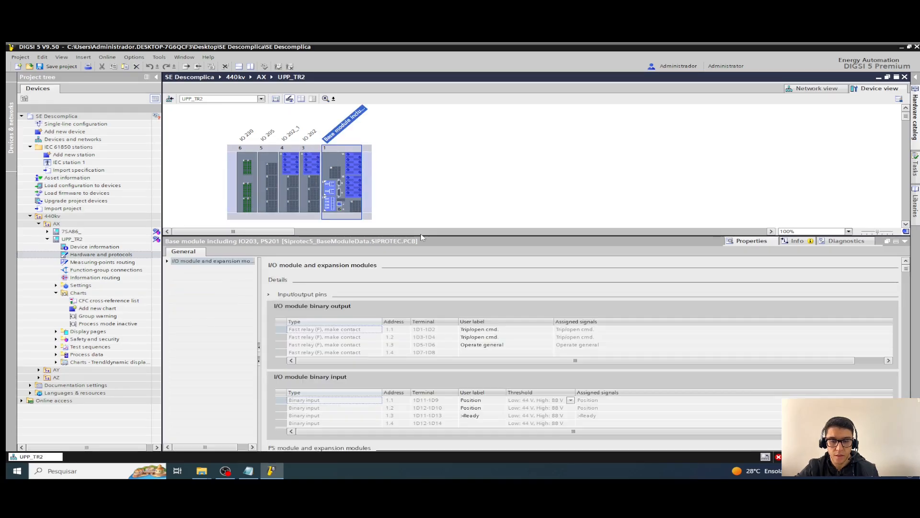
{"action": "scroll", "coordinate": [583, 355], "scroll_direction": "down", "scroll_amount": 5}
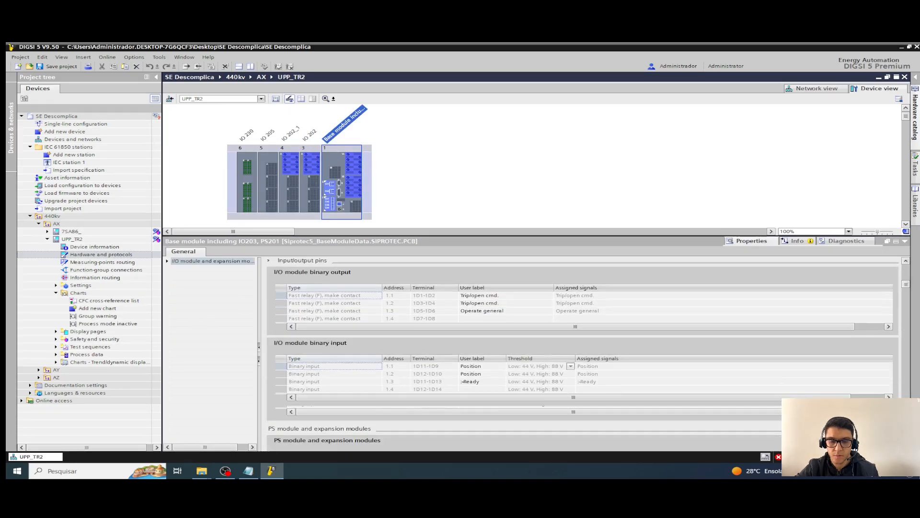
{"action": "scroll", "coordinate": [582, 354], "scroll_direction": "down", "scroll_amount": 3}
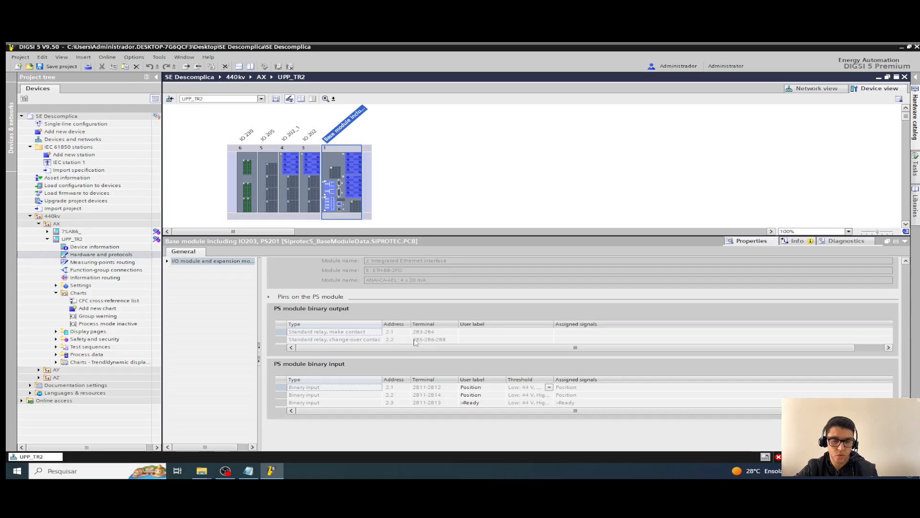
{"action": "scroll", "coordinate": [415, 342], "scroll_direction": "down", "scroll_amount": 1}
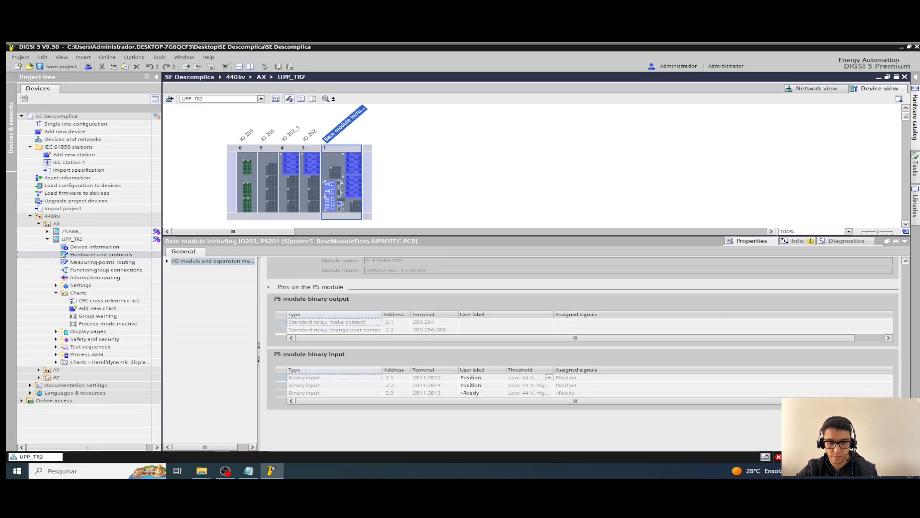
{"action": "scroll", "coordinate": [415, 342], "scroll_direction": "down", "scroll_amount": 3}
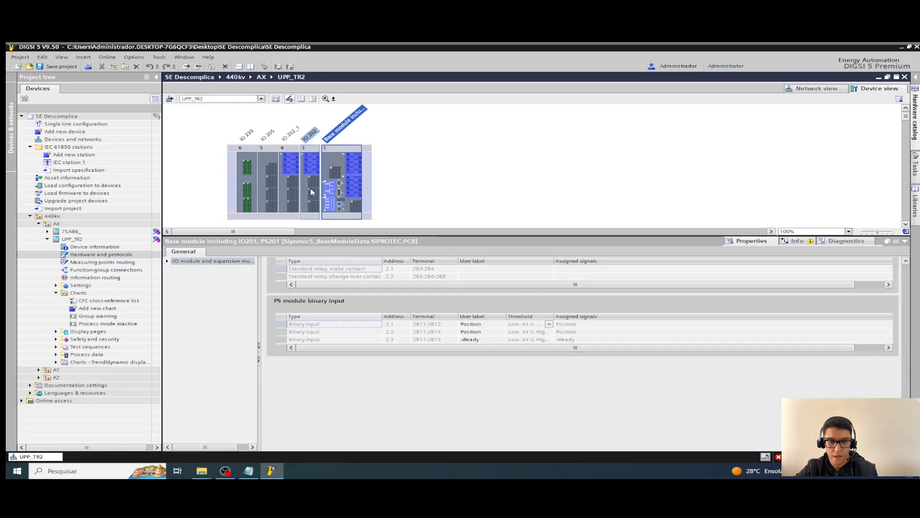
Step: Examine the user labels of the four voltage transformer inputs on the IO 202 module in slot 3
{"action": "left_click", "coordinate": [311, 192]}
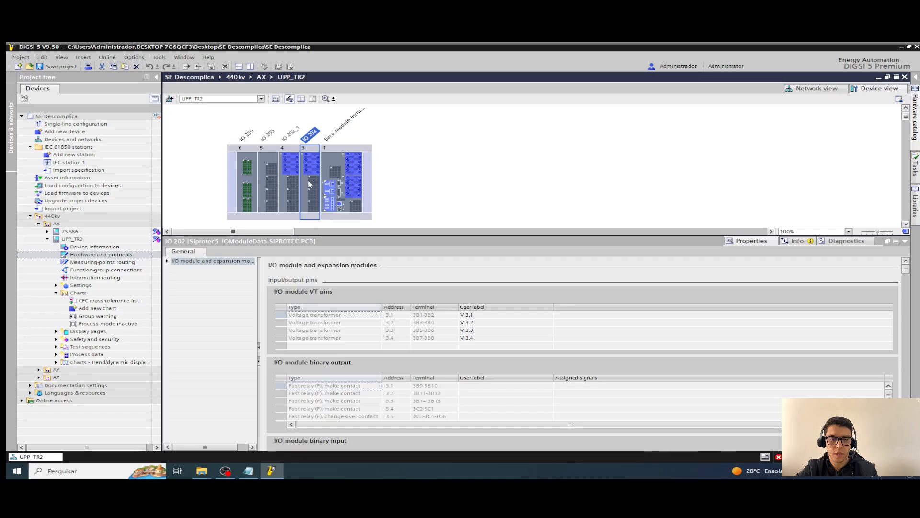
{"action": "left_click", "coordinate": [483, 315]}
{"action": "left_click", "coordinate": [481, 330]}
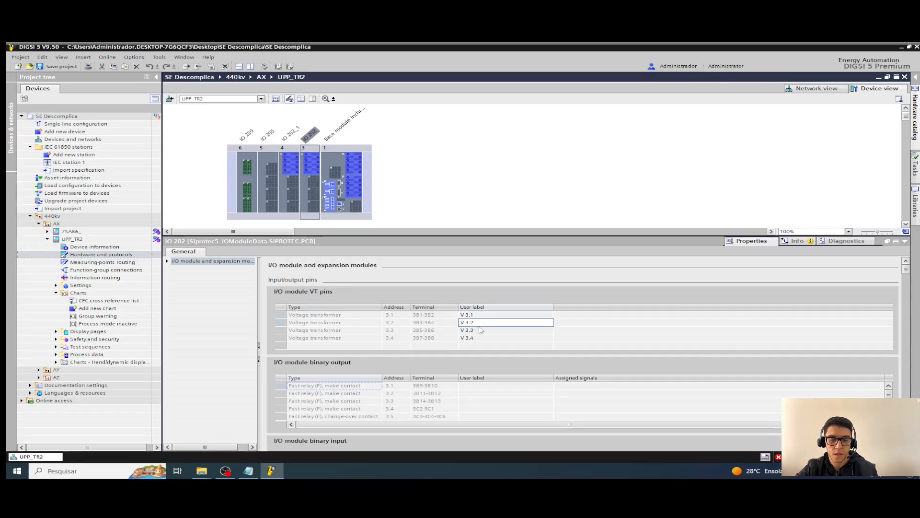
{"action": "left_click", "coordinate": [480, 316]}
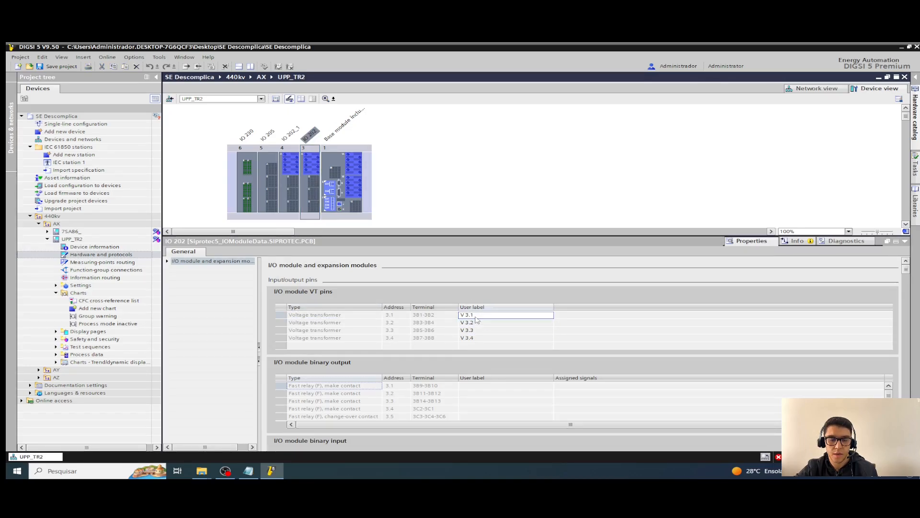
{"action": "left_click", "coordinate": [477, 323]}
{"action": "left_click", "coordinate": [479, 330]}
{"action": "left_click", "coordinate": [483, 338]}
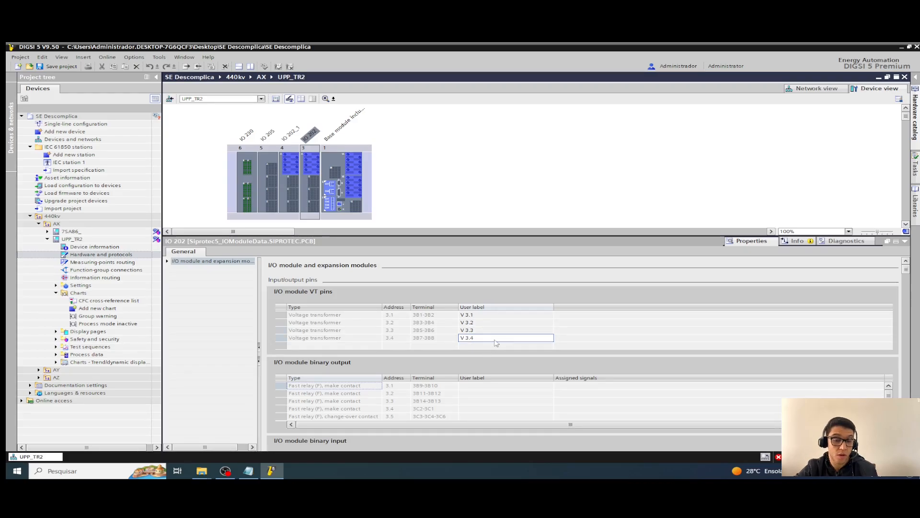
Step: Examine the terminals of the four voltage transformer inputs on the IO 202 module alongside their user labels
{"action": "left_click", "coordinate": [482, 315]}
{"action": "left_click", "coordinate": [482, 323]}
{"action": "left_click", "coordinate": [481, 331]}
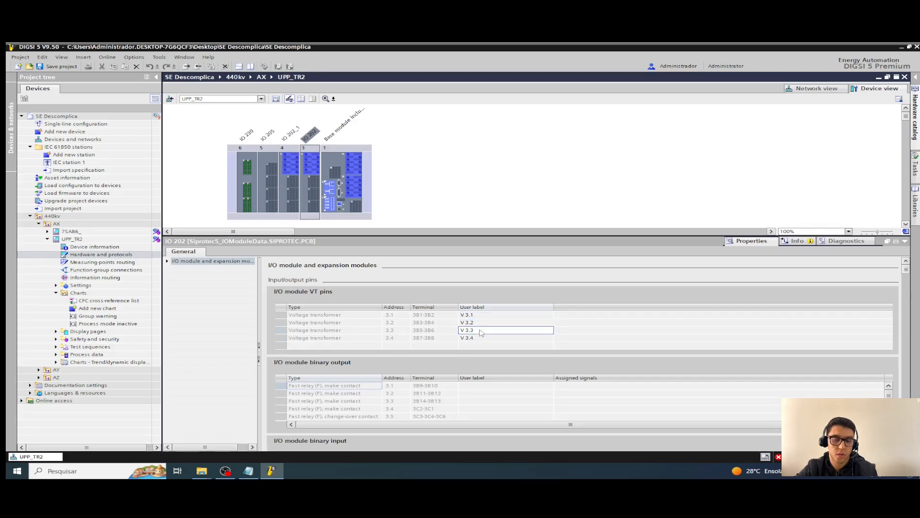
{"action": "left_click", "coordinate": [418, 315]}
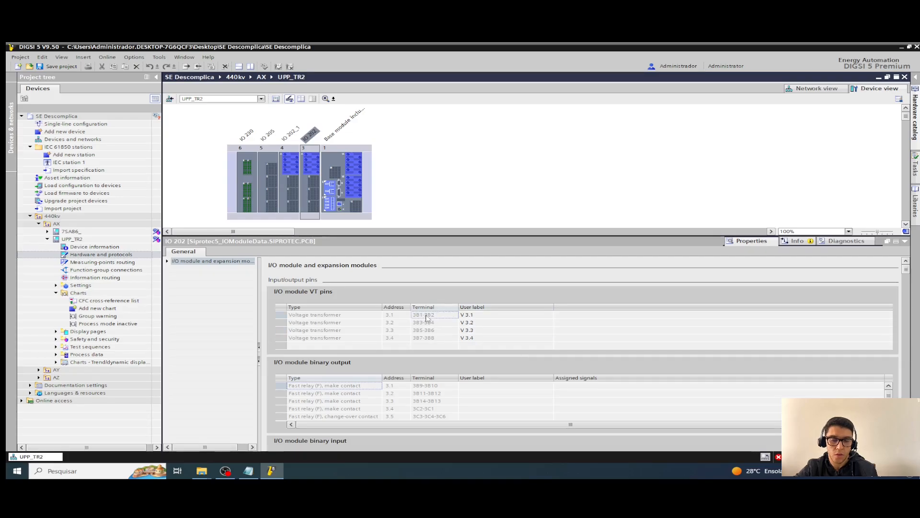
{"action": "left_click", "coordinate": [428, 323]}
{"action": "left_click", "coordinate": [428, 331]}
{"action": "left_click", "coordinate": [428, 338]}
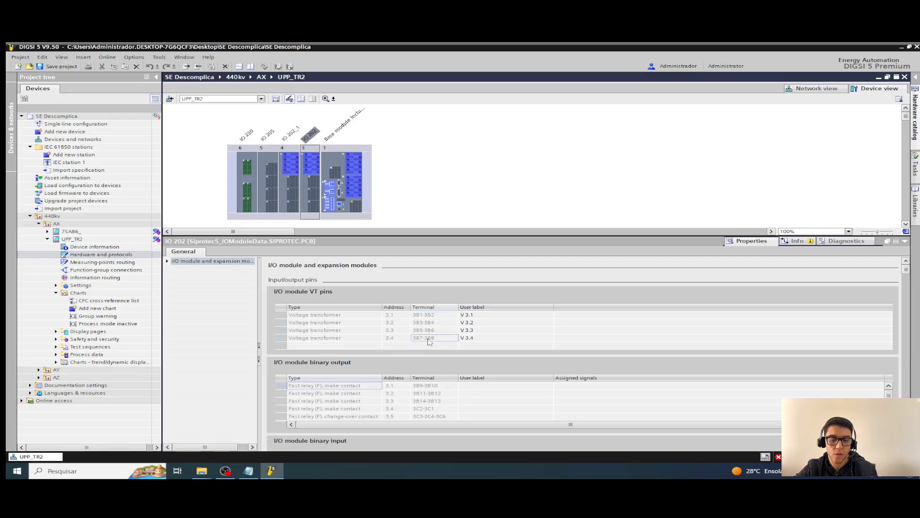
{"action": "left_click", "coordinate": [467, 340]}
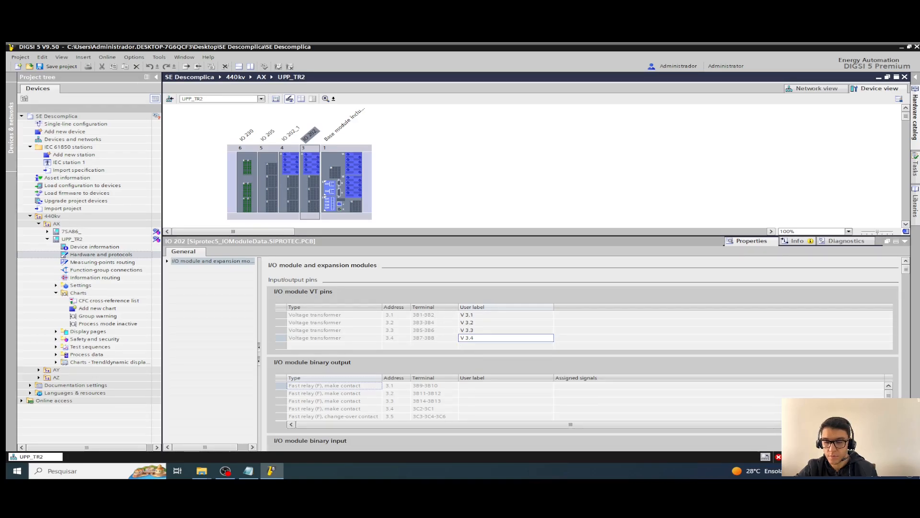
Step: Examine the terminals of the IO 202 module's binary outputs, covering both the make contacts and the change-over contacts
{"action": "scroll", "coordinate": [305, 310], "scroll_direction": "down", "scroll_amount": 3}
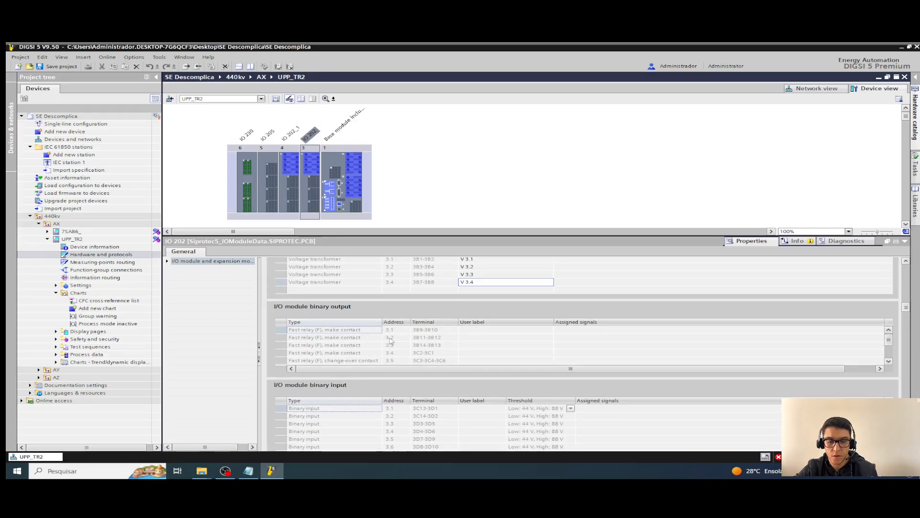
{"action": "scroll", "coordinate": [889, 364], "scroll_direction": "down", "scroll_amount": 3}
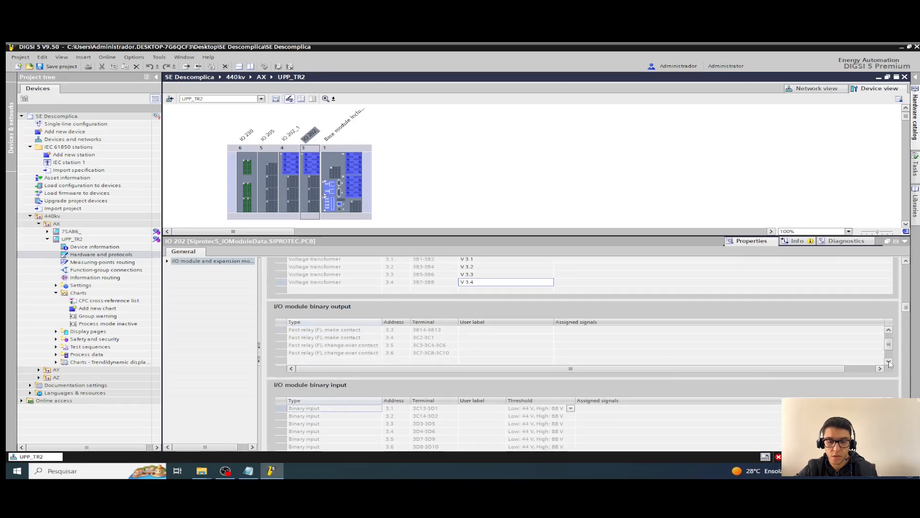
{"action": "scroll", "coordinate": [889, 332], "scroll_direction": "up", "scroll_amount": 3}
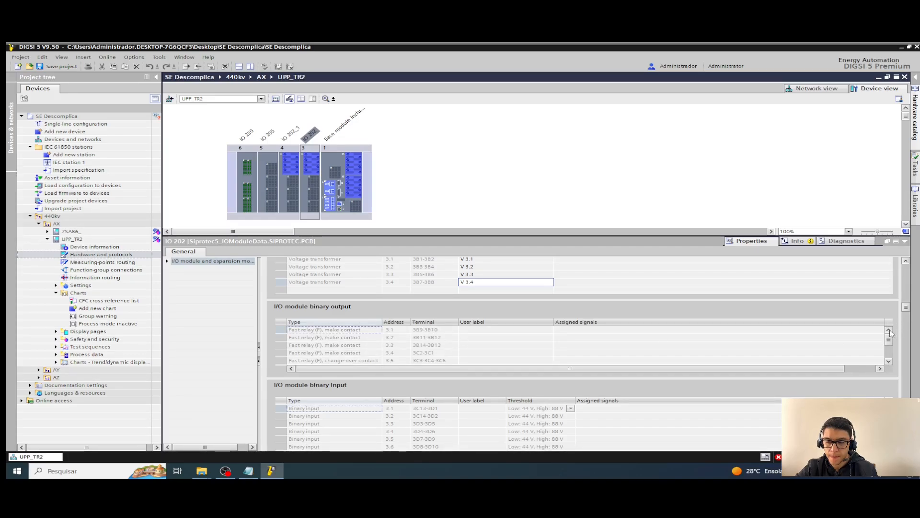
{"action": "left_click", "coordinate": [438, 337]}
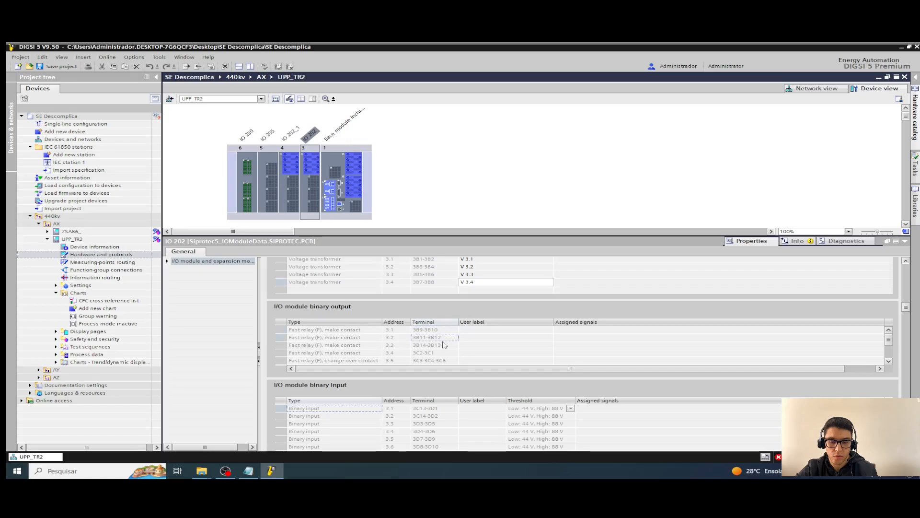
{"action": "left_click", "coordinate": [445, 347]}
{"action": "left_click", "coordinate": [444, 352]}
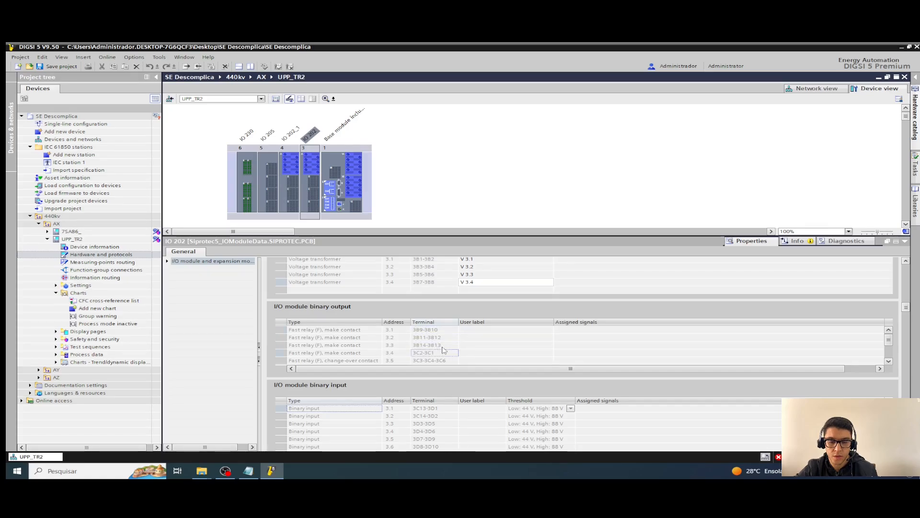
{"action": "left_click", "coordinate": [437, 344]}
{"action": "left_click", "coordinate": [433, 339]}
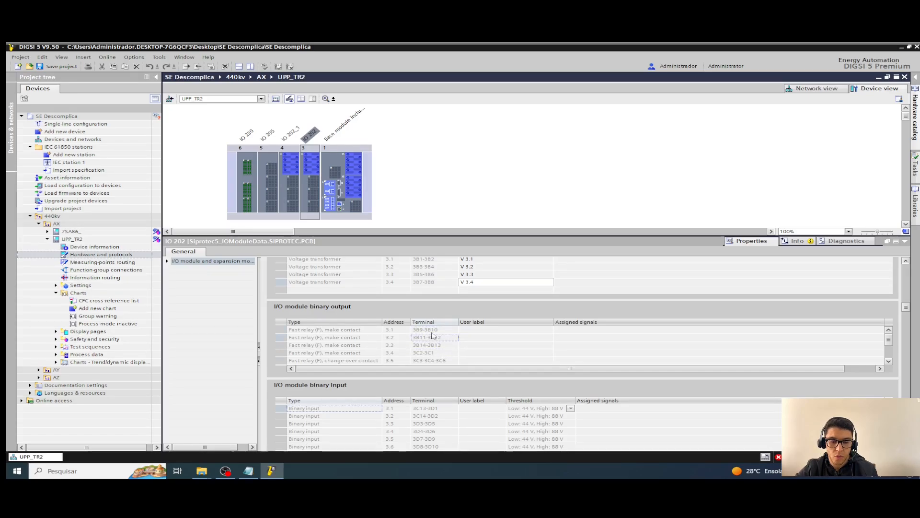
{"action": "left_click", "coordinate": [428, 345]}
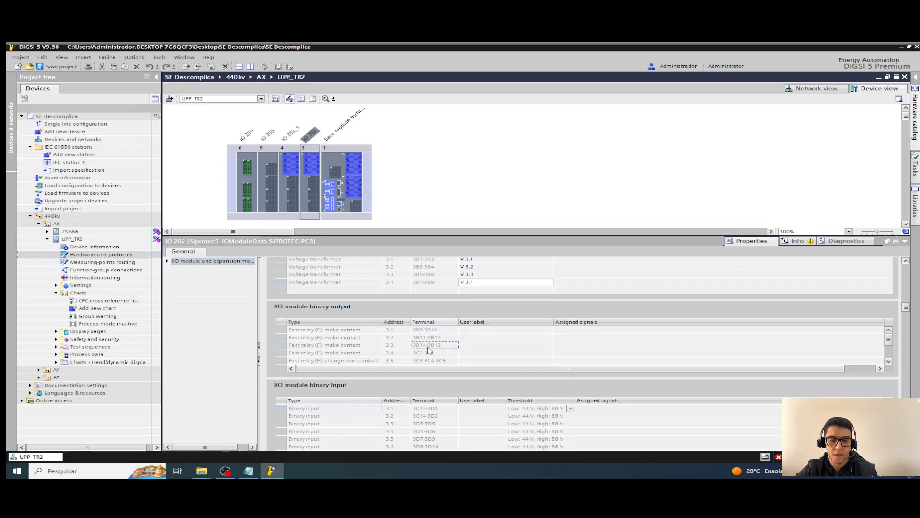
{"action": "left_click", "coordinate": [430, 352]}
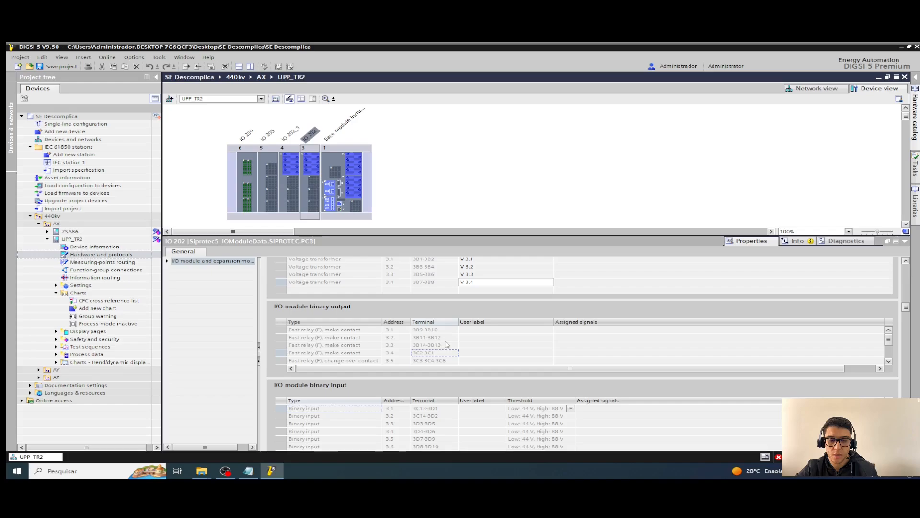
{"action": "left_click", "coordinate": [446, 361]}
{"action": "scroll", "coordinate": [711, 356], "scroll_direction": "down", "scroll_amount": 3}
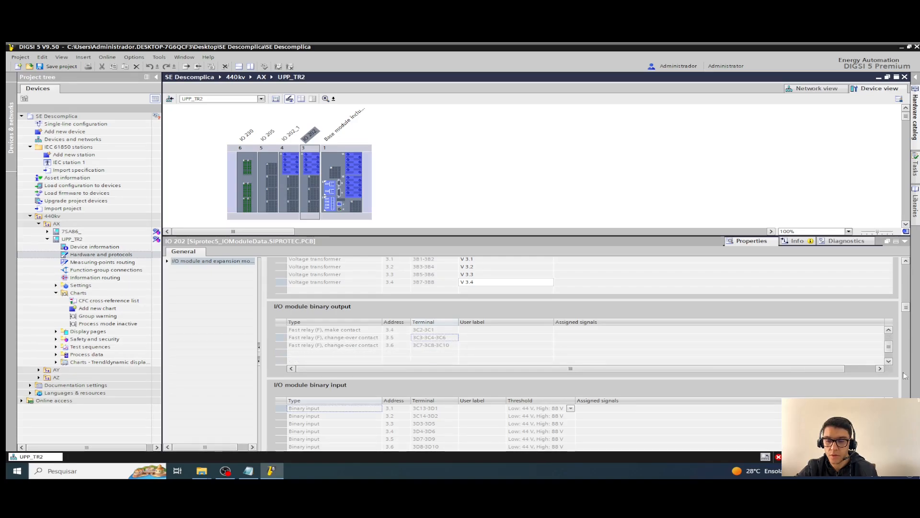
Step: Examine the IO 202 module's binary inputs with their thresholds and the CT pins of terminal A
{"action": "scroll", "coordinate": [582, 353], "scroll_direction": "down", "scroll_amount": 5}
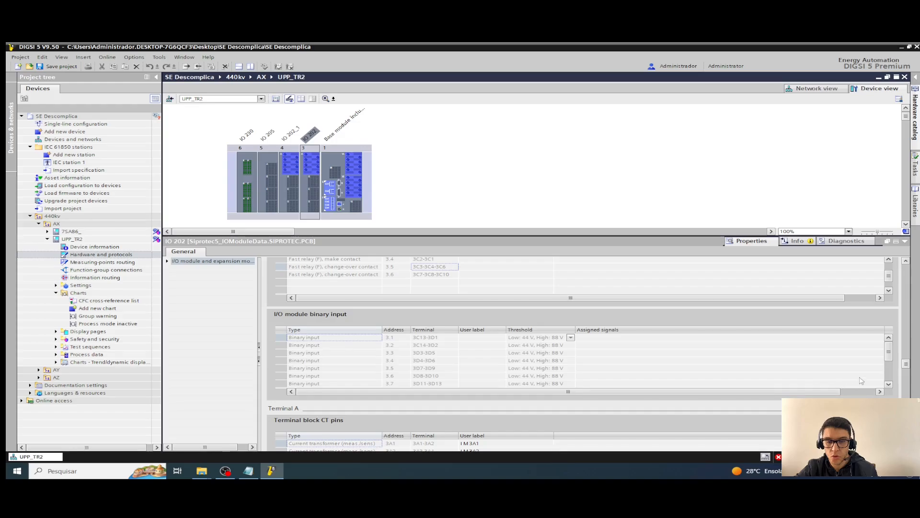
{"action": "scroll", "coordinate": [582, 350], "scroll_direction": "down", "scroll_amount": 3}
{"action": "scroll", "coordinate": [582, 350], "scroll_direction": "down", "scroll_amount": 6}
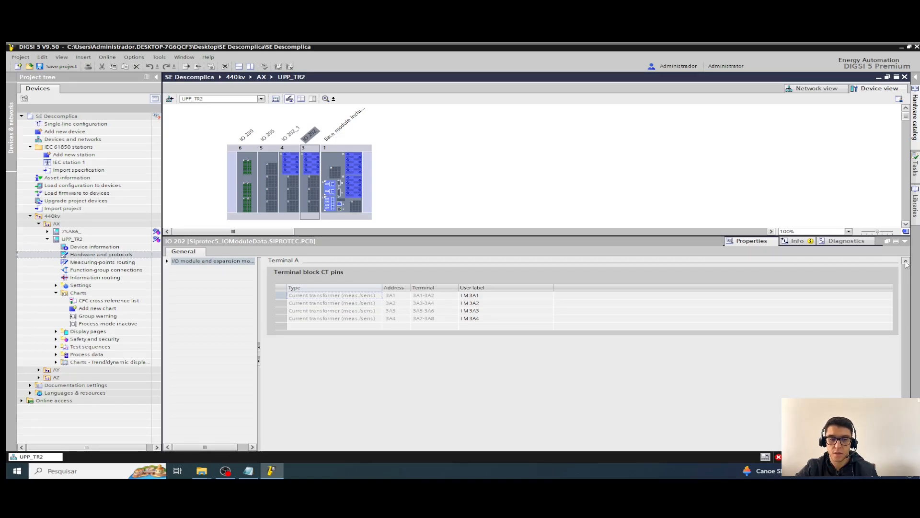
{"action": "scroll", "coordinate": [906, 264], "scroll_direction": "up", "scroll_amount": 7}
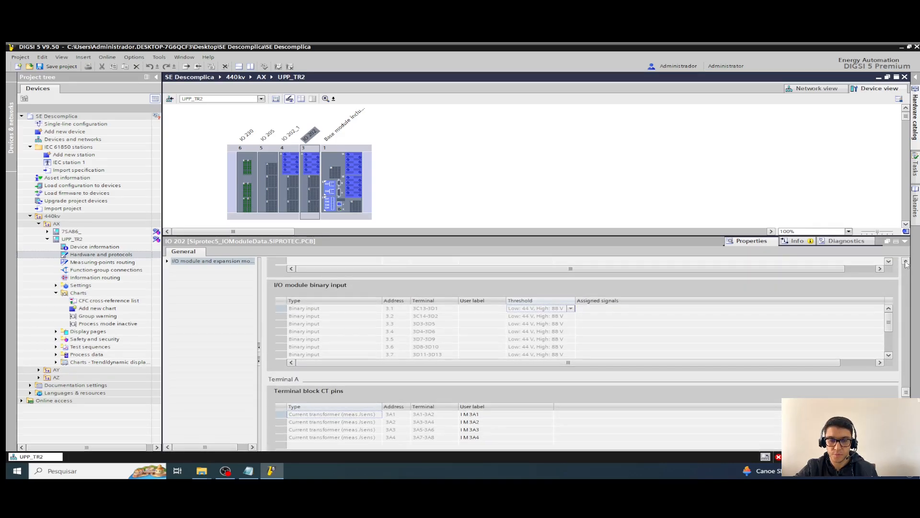
{"action": "scroll", "coordinate": [906, 264], "scroll_direction": "up", "scroll_amount": 6}
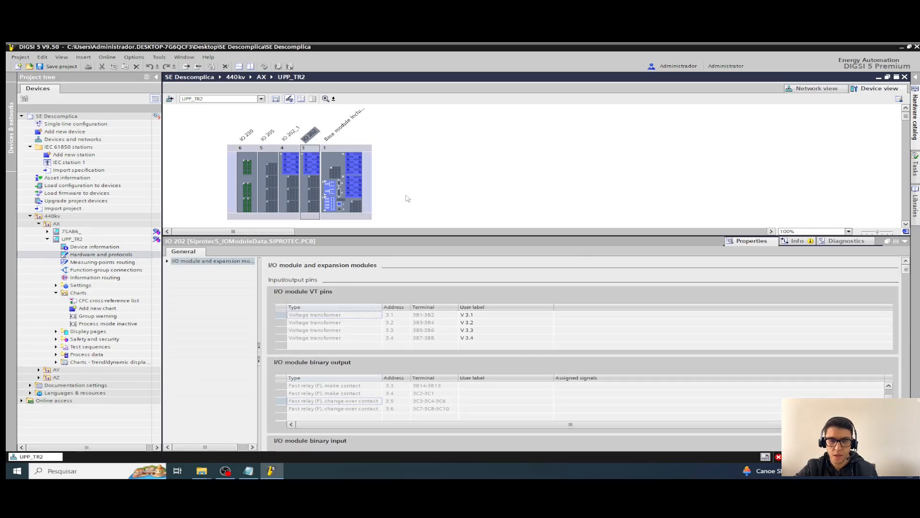
Step: Set the first three octets of the IP address of the ETH-BB-2FO communication module in position E to 192.168.30
{"action": "left_click", "coordinate": [331, 192]}
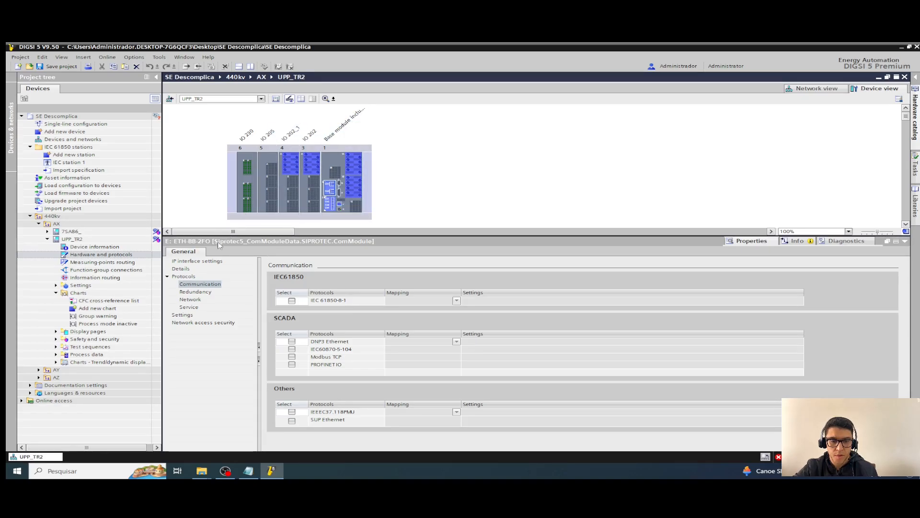
{"action": "left_click", "coordinate": [197, 261]}
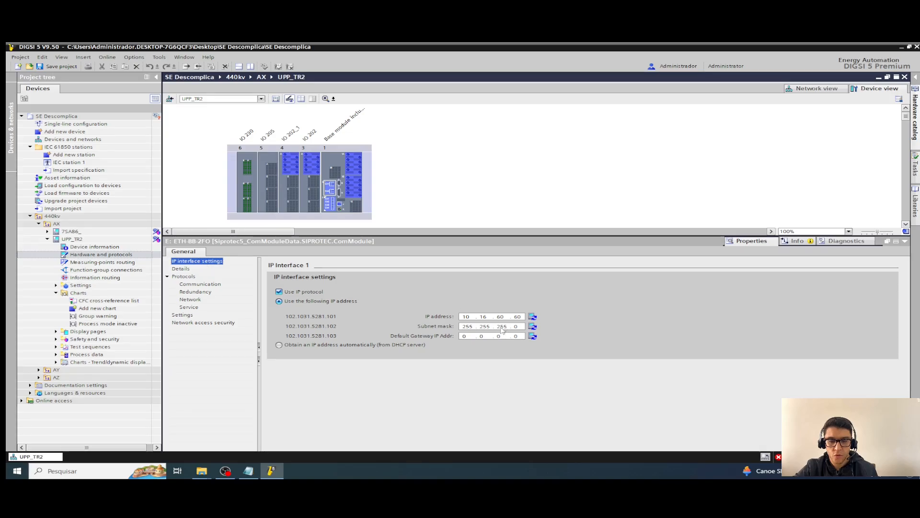
{"action": "double_click", "coordinate": [470, 318]}
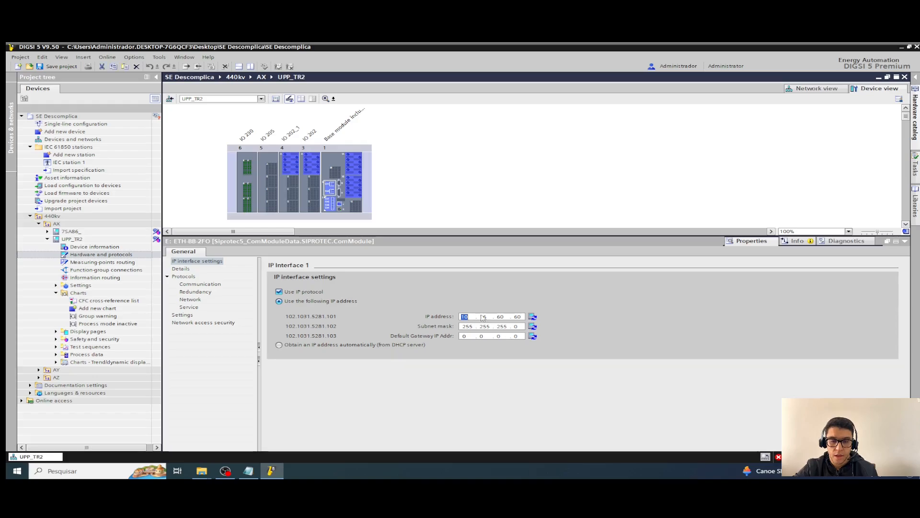
{"action": "double_click", "coordinate": [485, 316]}
{"action": "double_click", "coordinate": [499, 316]}
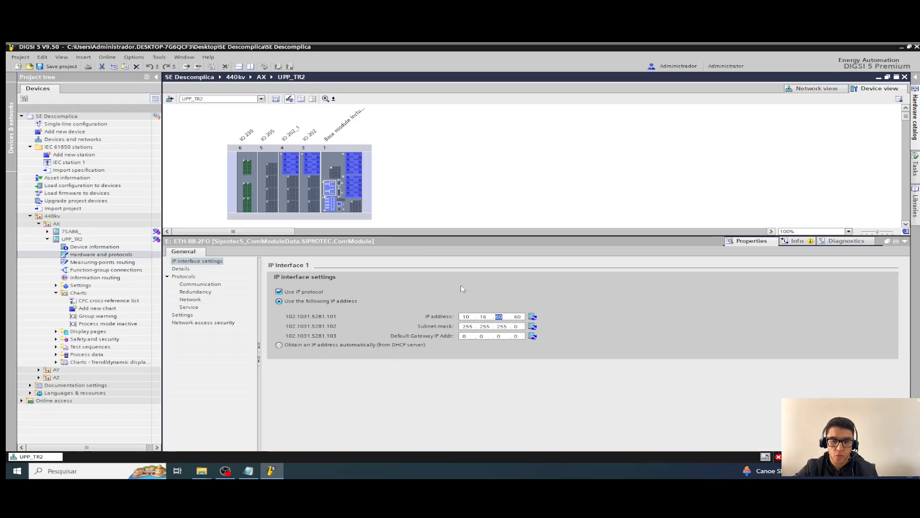
{"action": "left_click", "coordinate": [317, 190]}
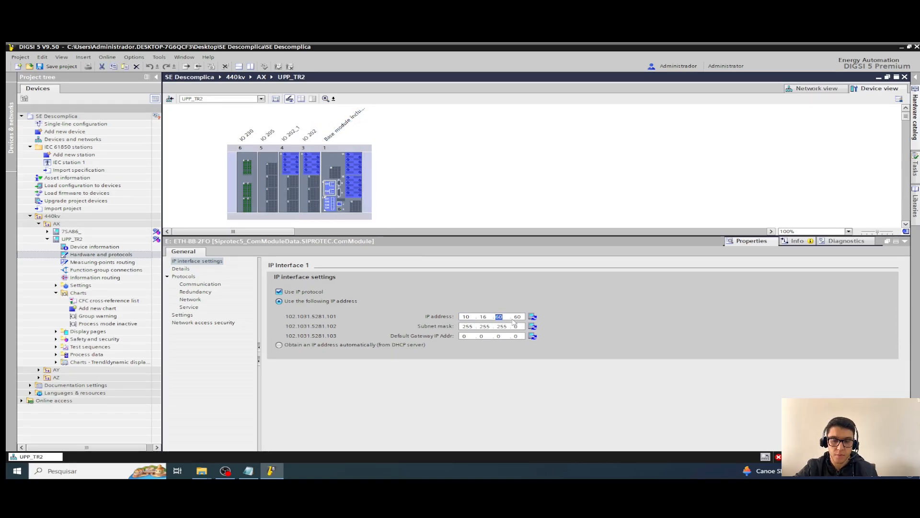
{"action": "double_click", "coordinate": [465, 317]}
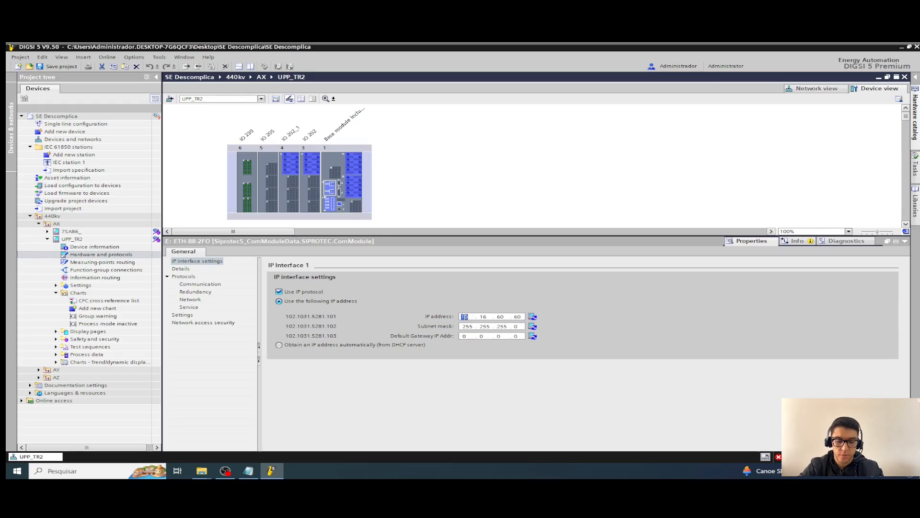
{"action": "type", "text": "192 . 16"}
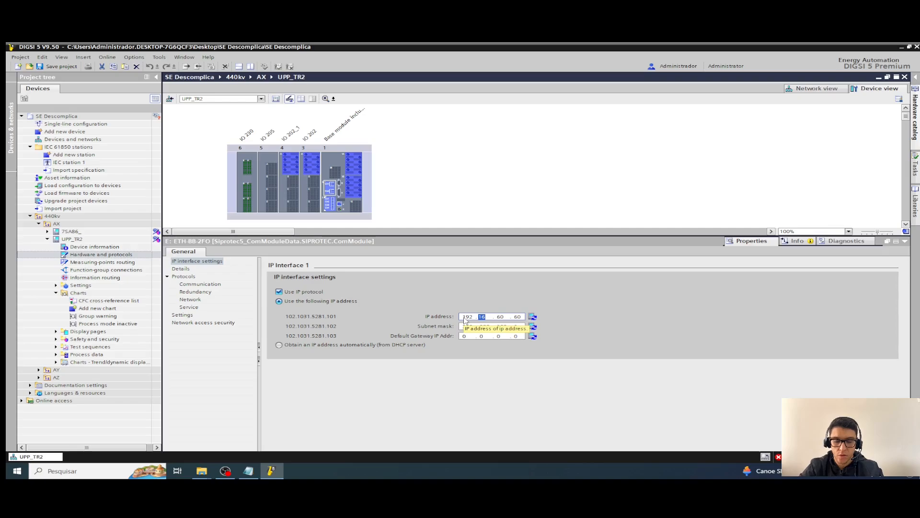
{"action": "type", "text": "8 . "}
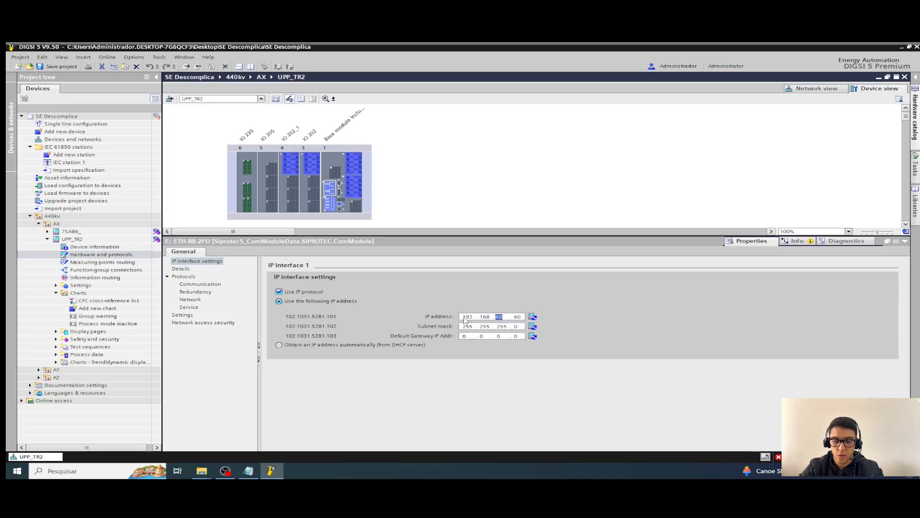
{"action": "type", "text": "30 ."}
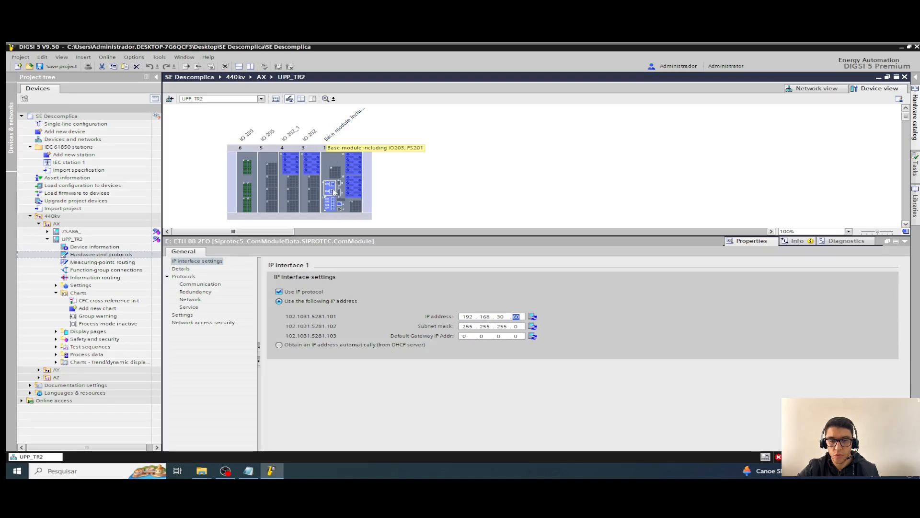
Step: Check the ETH-BB-2FO module's details and enable the IEC 61850-8-1 communication protocol on it
{"action": "left_click", "coordinate": [184, 270]}
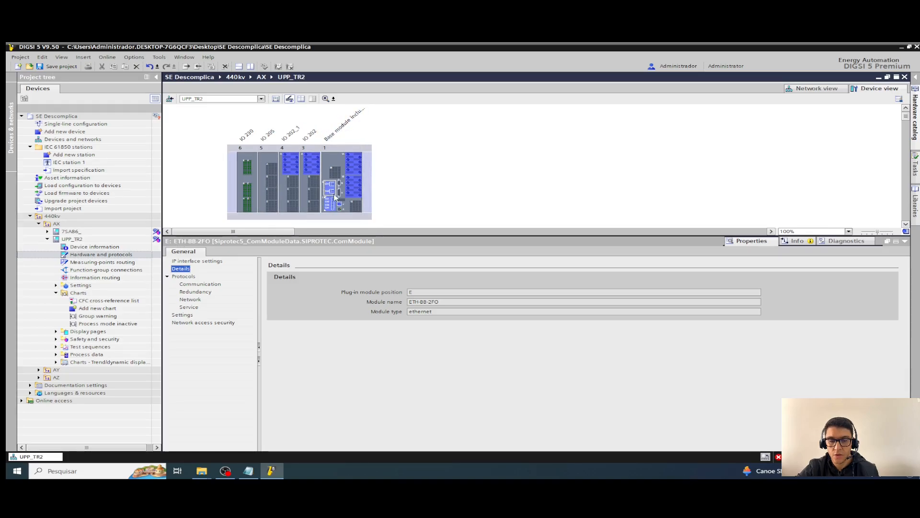
{"action": "left_click_drag", "start_coordinate": [443, 303], "coordinate": [378, 313]}
{"action": "left_click", "coordinate": [194, 284]}
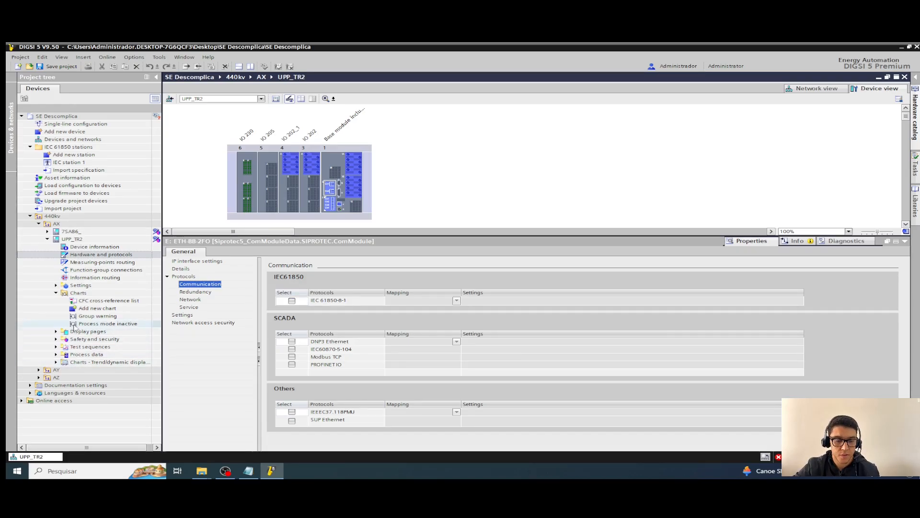
{"action": "left_click", "coordinate": [56, 292]}
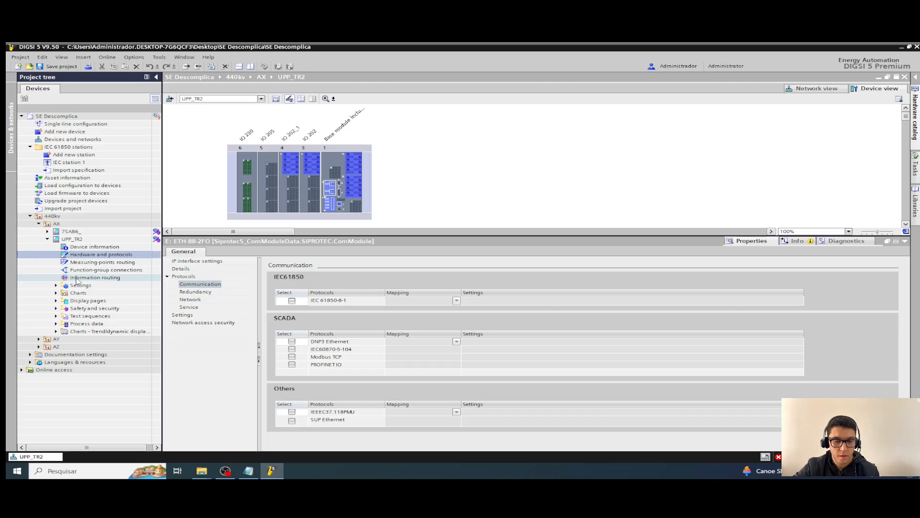
{"action": "left_click", "coordinate": [291, 301]}
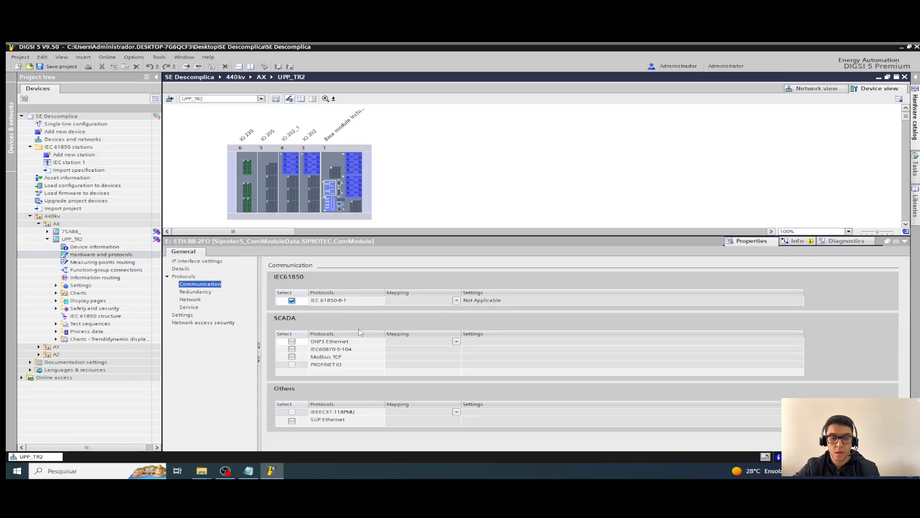
{"action": "left_click", "coordinate": [324, 413]}
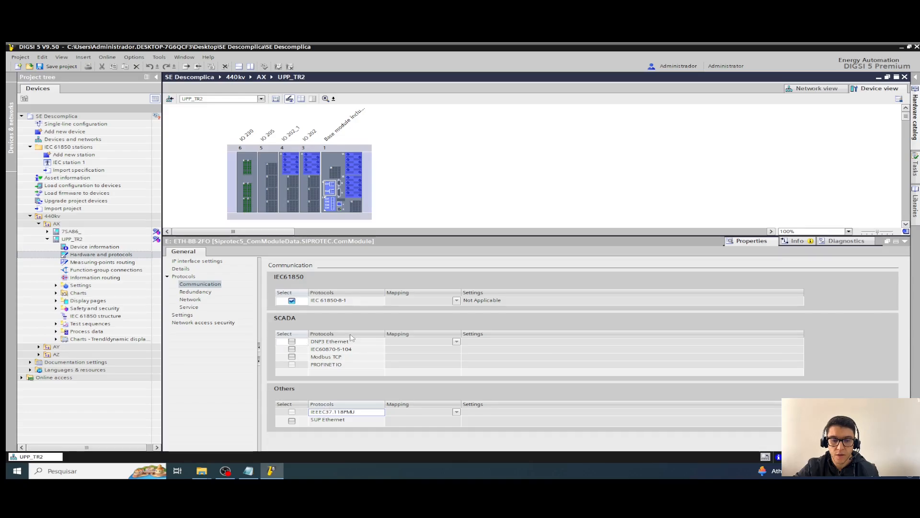
Step: Change the redundancy protocol of the ETH-BB-2FO module to RSTP and accept the loss of the Line Mode settings
{"action": "left_click", "coordinate": [201, 294]}
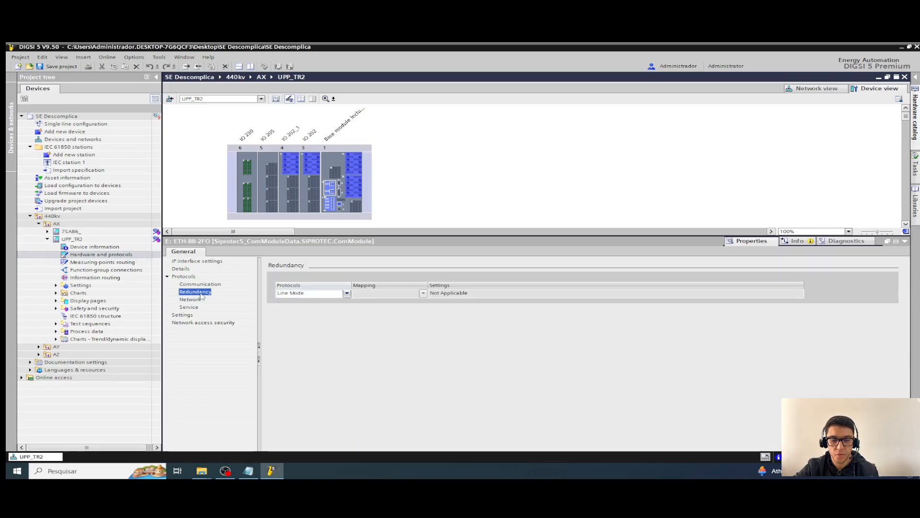
{"action": "left_click", "coordinate": [347, 295]}
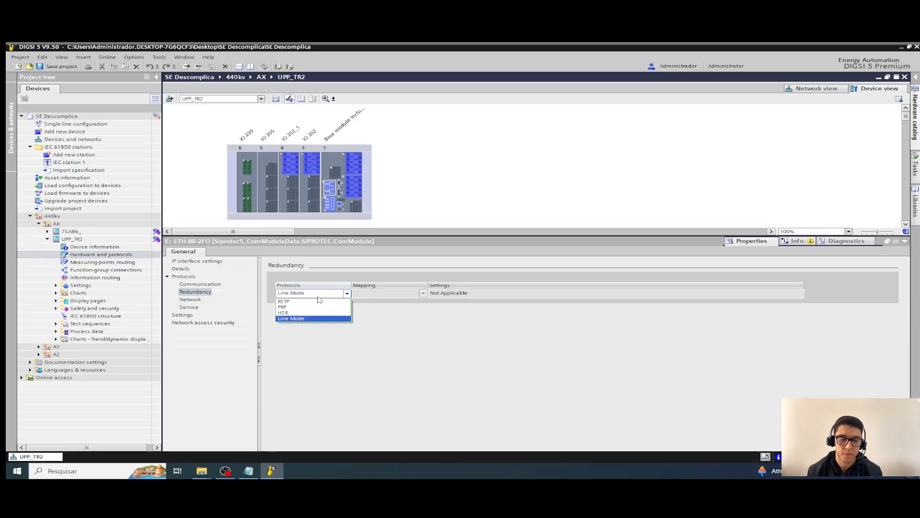
{"action": "left_click", "coordinate": [299, 301]}
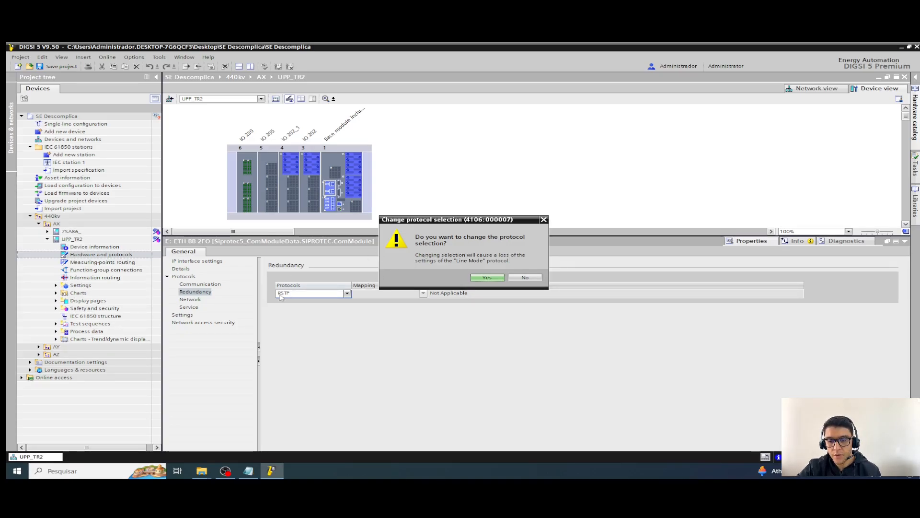
{"action": "left_click", "coordinate": [487, 277]}
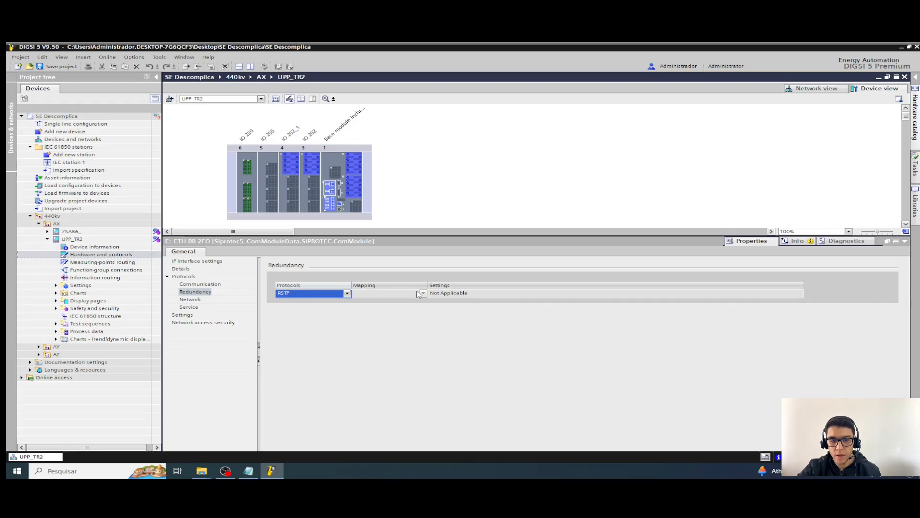
Step: Change the redundancy protocol of the ETH-BB-2FO module to PRP and accept the loss of the RSTP settings
{"action": "left_click", "coordinate": [336, 293]}
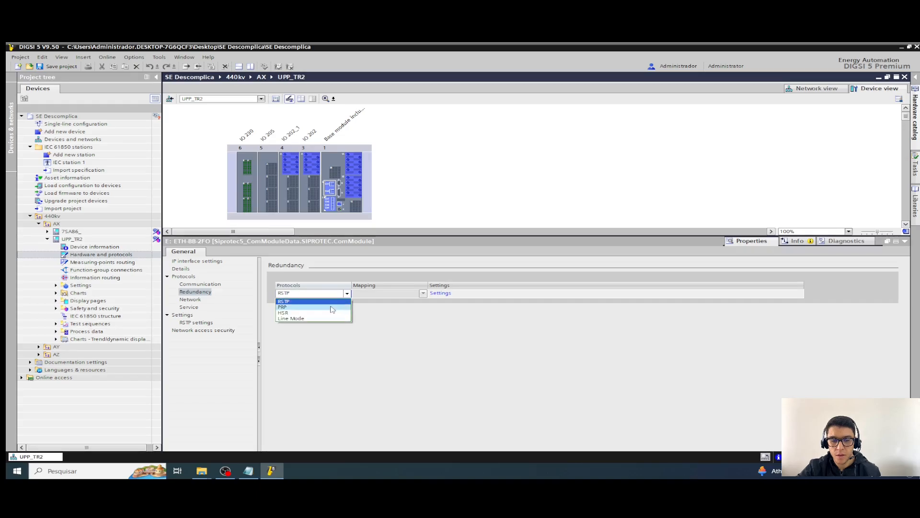
{"action": "left_click", "coordinate": [333, 308]}
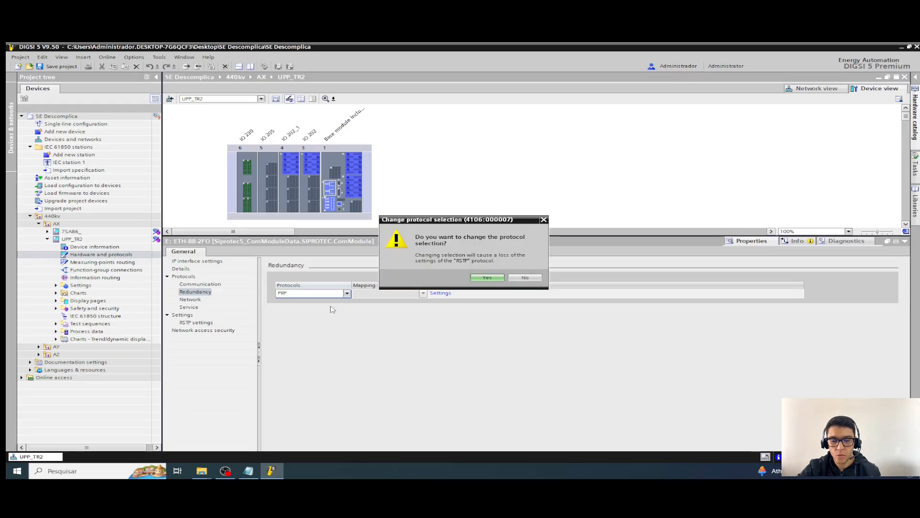
{"action": "left_click", "coordinate": [499, 280]}
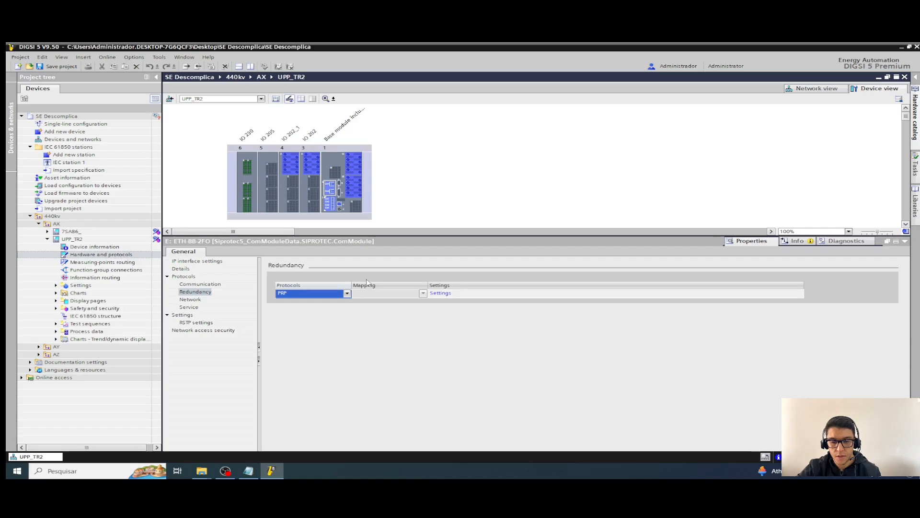
Step: Enable the SNTP and SNMP network protocols on the ETH-BB-2FO module
{"action": "left_click", "coordinate": [191, 300]}
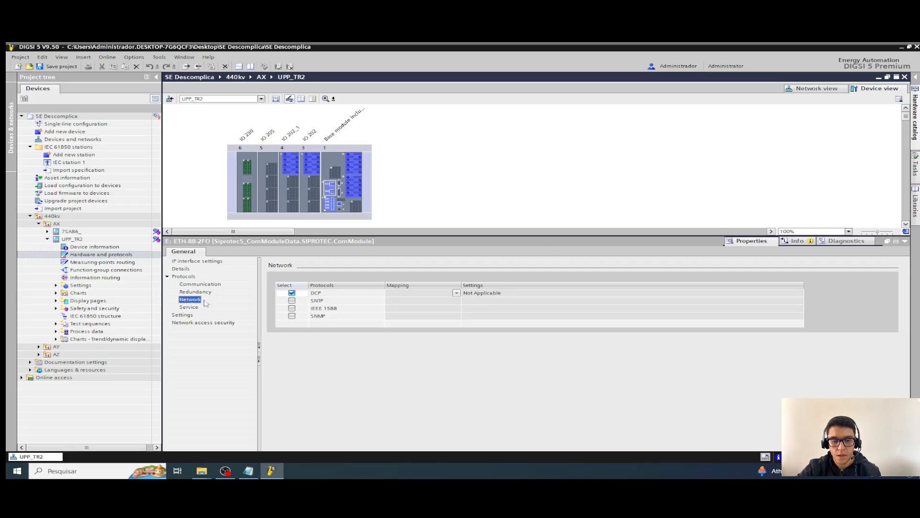
{"action": "left_click", "coordinate": [293, 301]}
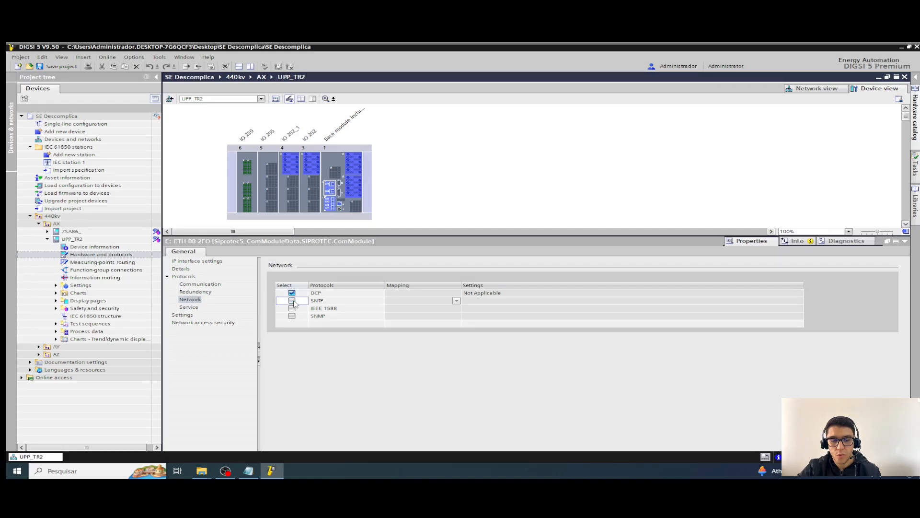
{"action": "left_click", "coordinate": [293, 301]}
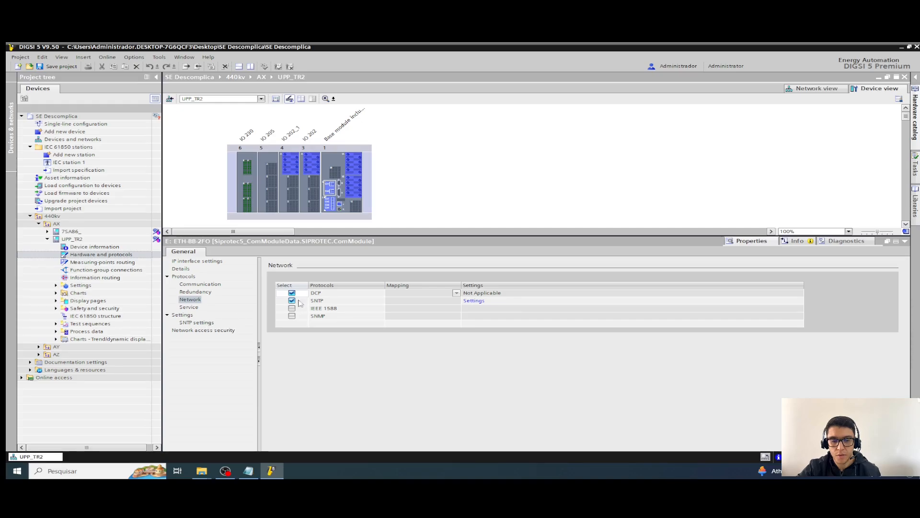
{"action": "left_click", "coordinate": [328, 302]}
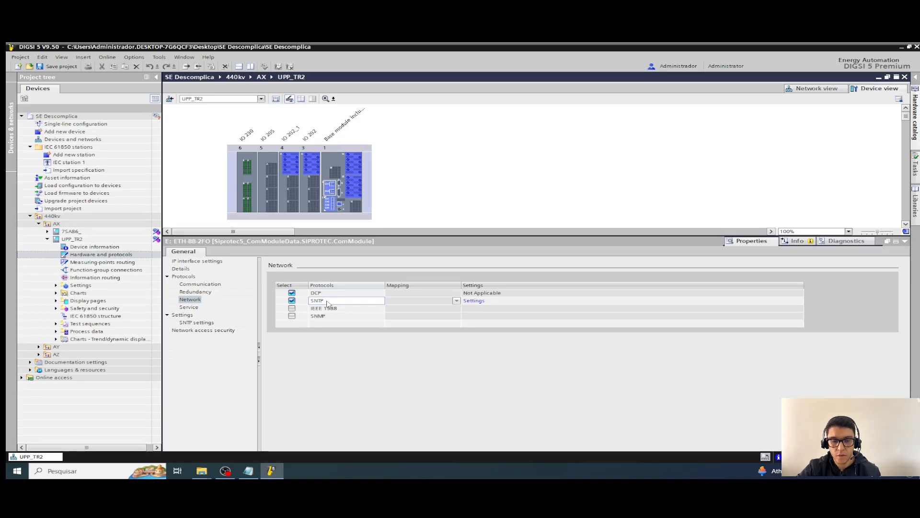
{"action": "left_click", "coordinate": [293, 318]}
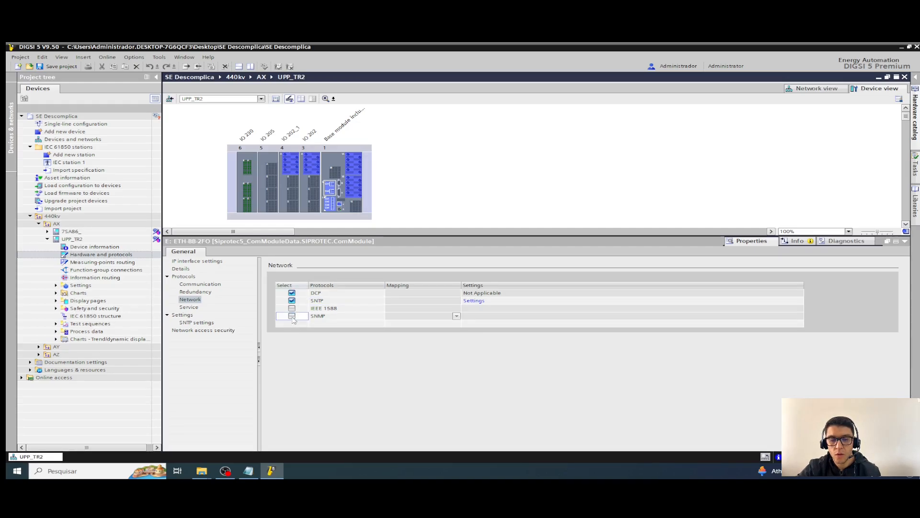
{"action": "left_click", "coordinate": [292, 316]}
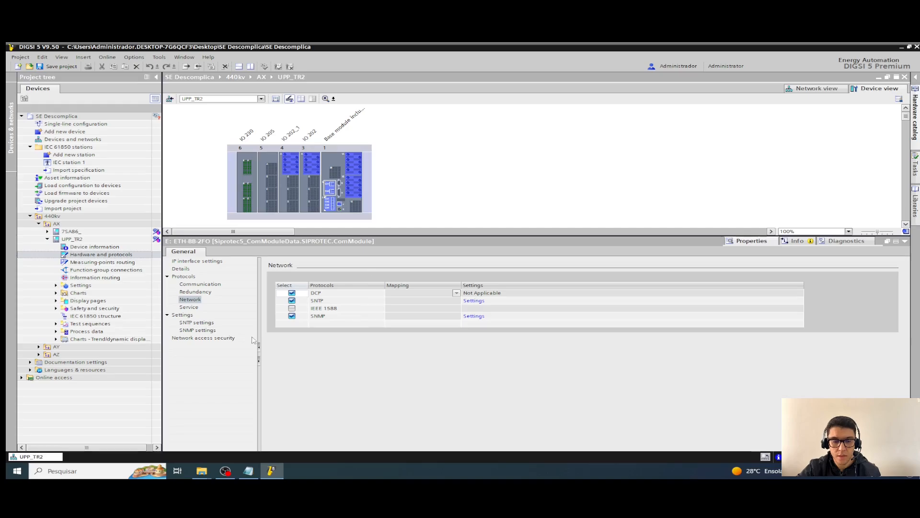
Step: Enable the Homepage service protocol on the ETH-BB-2FO module
{"action": "left_click", "coordinate": [189, 308]}
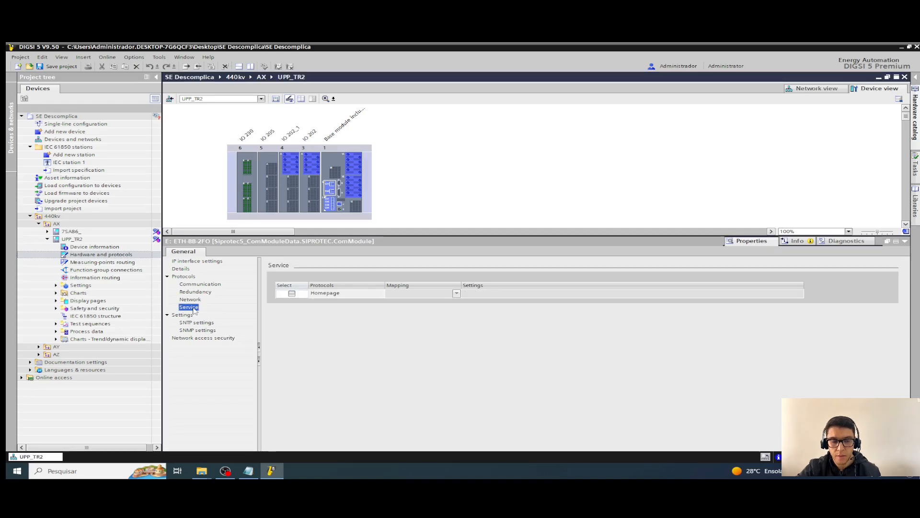
{"action": "left_click", "coordinate": [292, 294]}
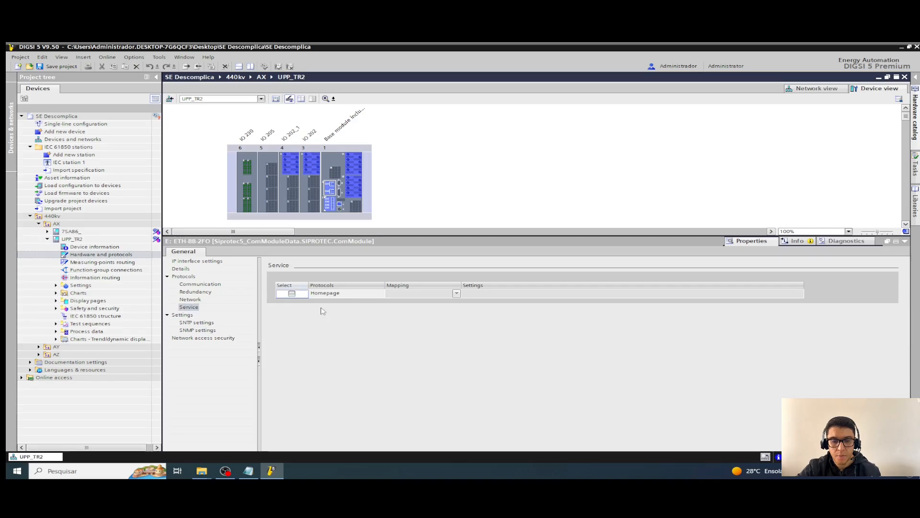
{"action": "left_click", "coordinate": [293, 294]}
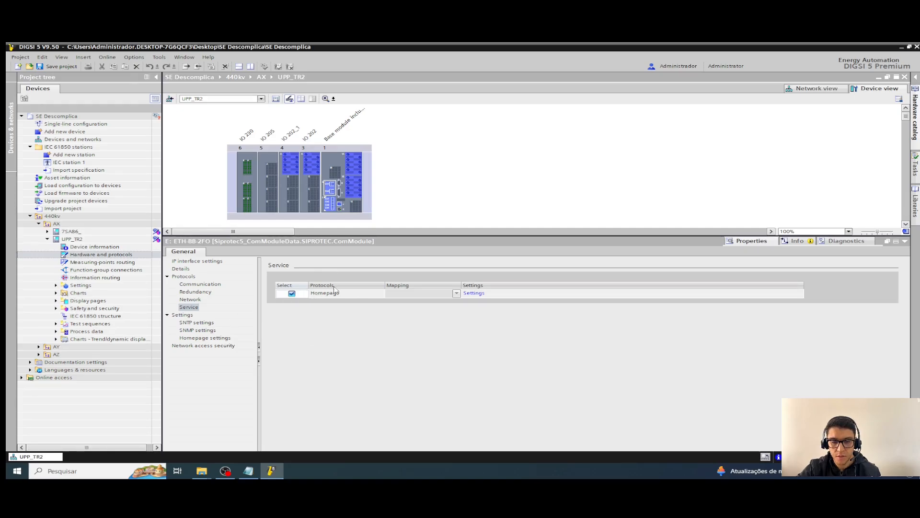
Step: Check the module's own IP address and set SNTP time source 1 to 192.168.30.12
{"action": "left_click", "coordinate": [197, 323]}
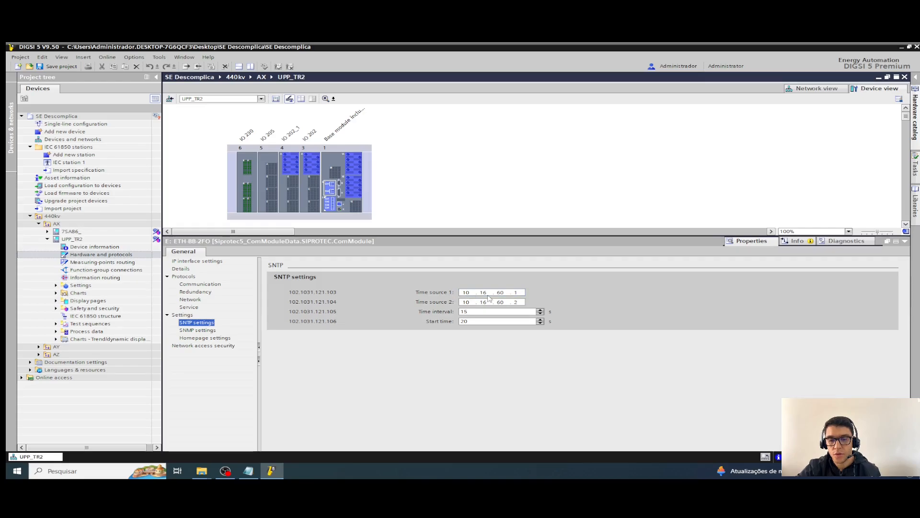
{"action": "left_click", "coordinate": [206, 262]}
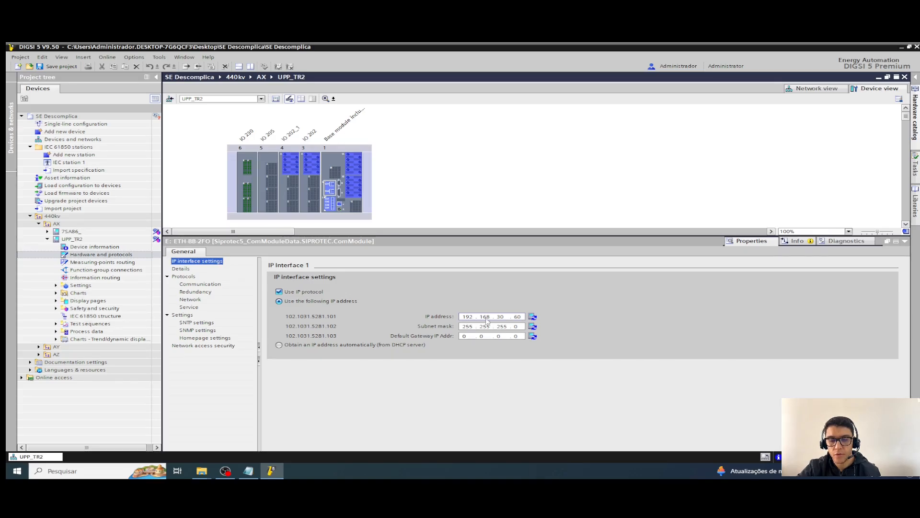
{"action": "left_click", "coordinate": [206, 323]}
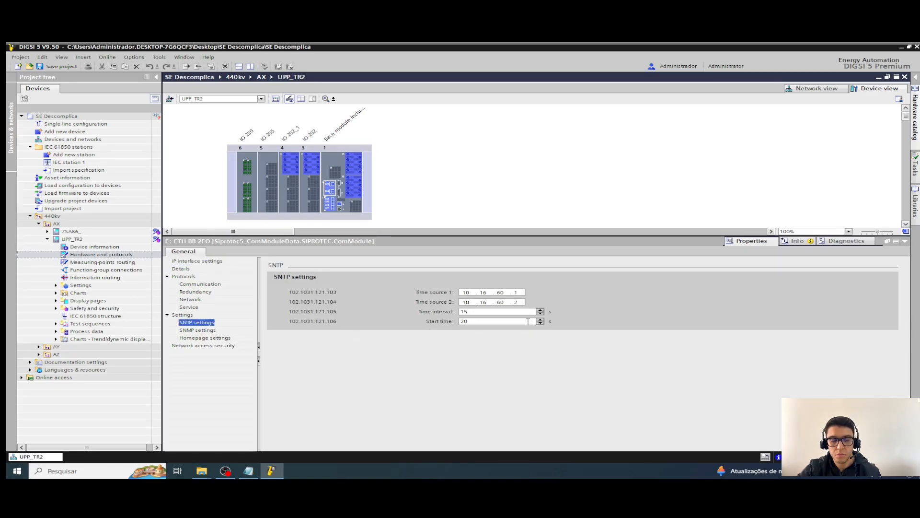
{"action": "left_click", "coordinate": [466, 292]}
{"action": "type", "text": "1"}
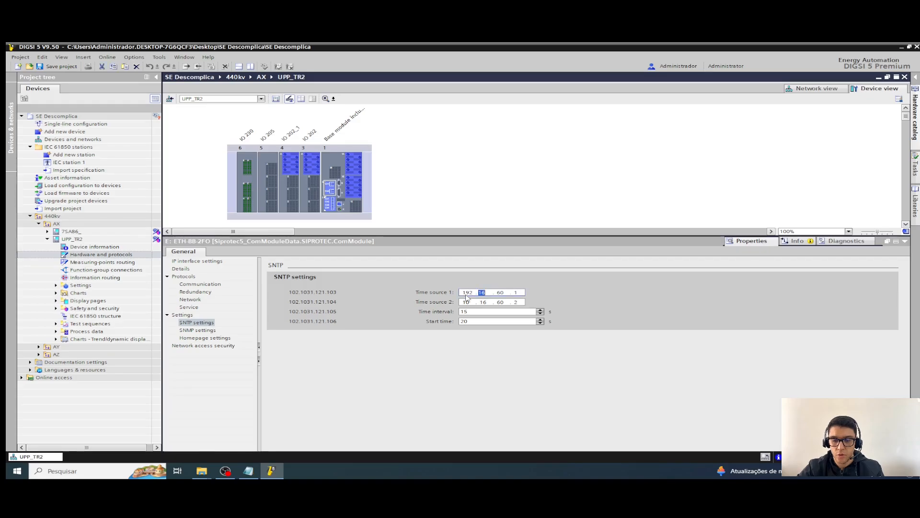
{"action": "type", "text": "92 . 168 . "}
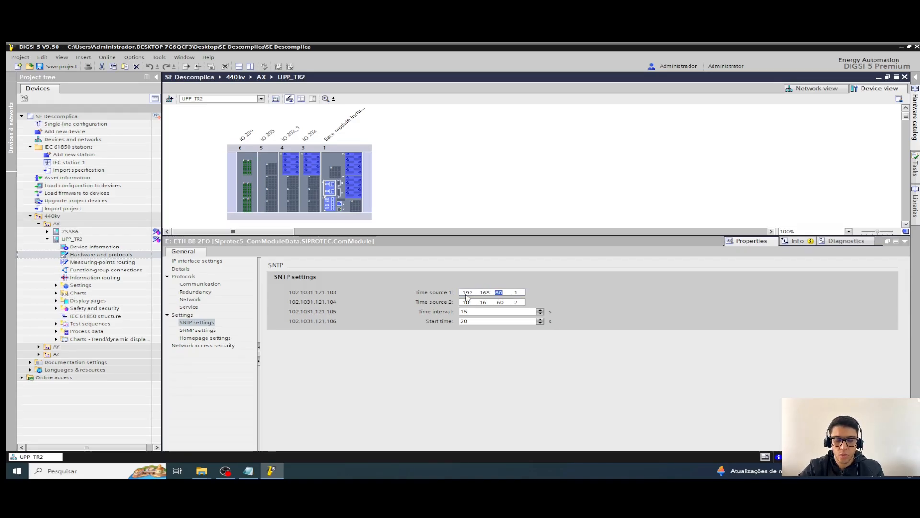
{"action": "type", "text": "30 . 12"}
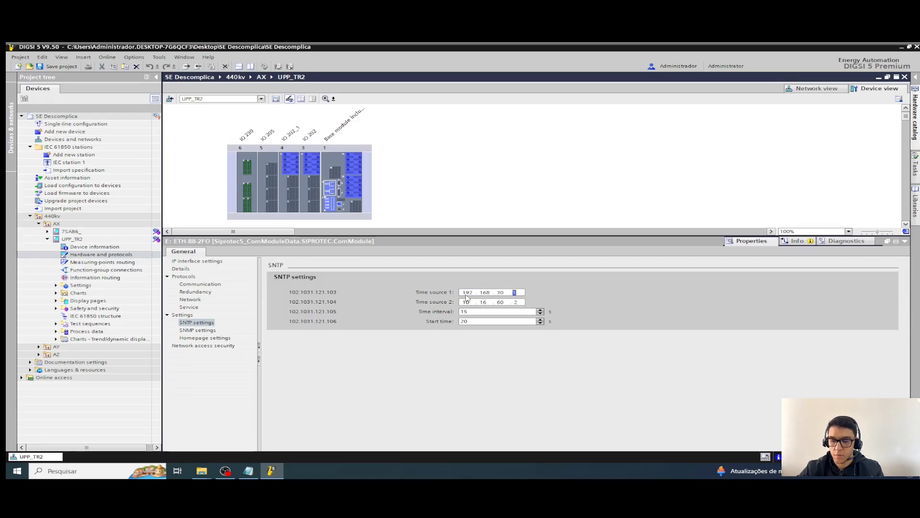
{"action": "key", "text": "Tab"}
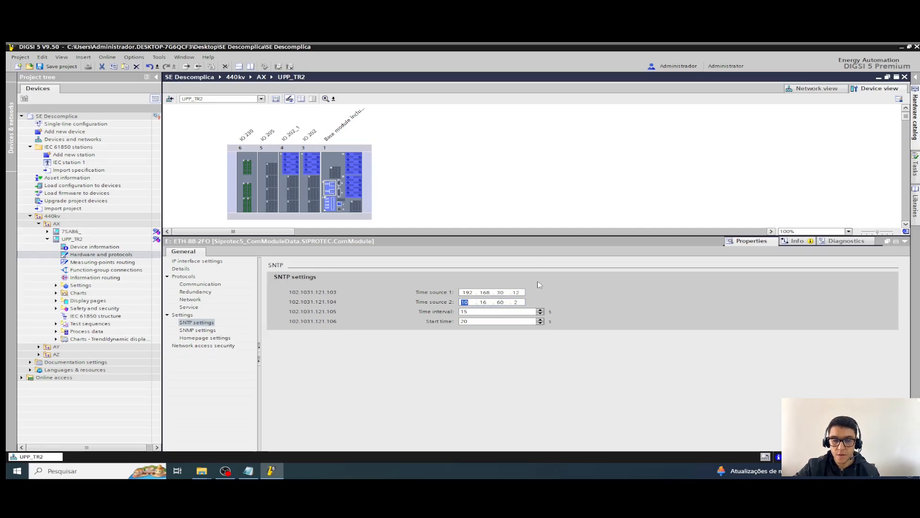
Step: Check the SNMP agent's port setting and set the Homepage Mode of the ETH-BB-2FO module to on
{"action": "left_click", "coordinate": [195, 330]}
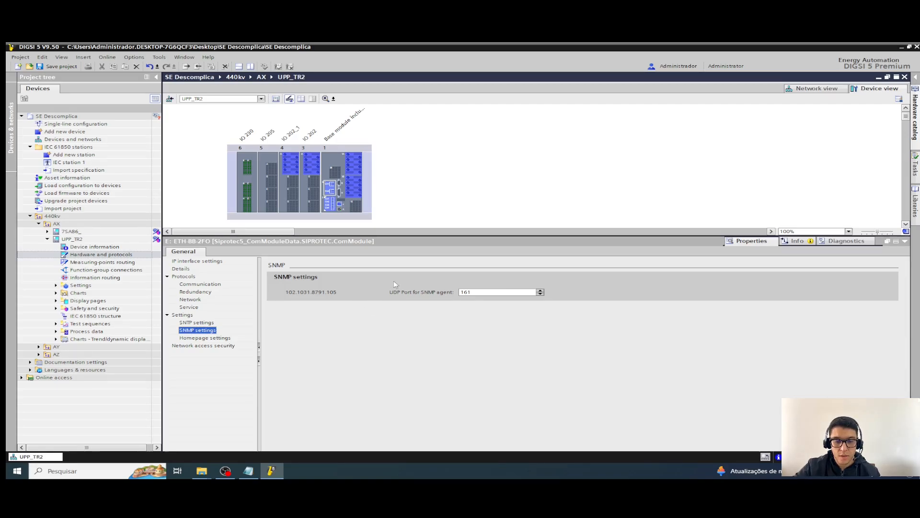
{"action": "left_click", "coordinate": [225, 338]}
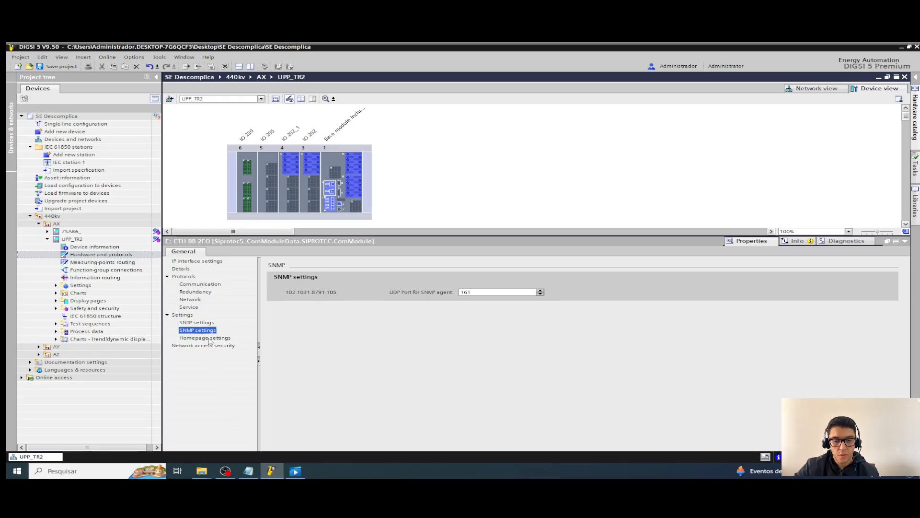
{"action": "left_click", "coordinate": [209, 338]}
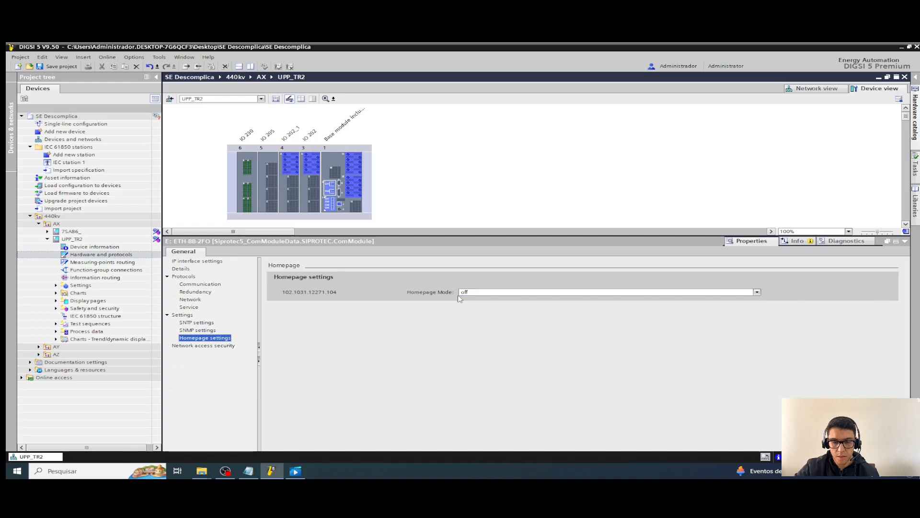
{"action": "left_click", "coordinate": [189, 307]}
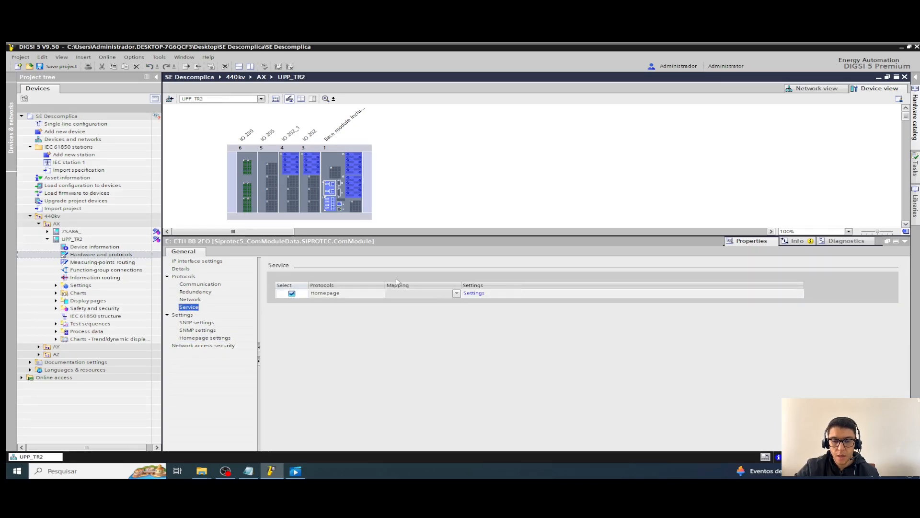
{"action": "left_click", "coordinate": [206, 338]}
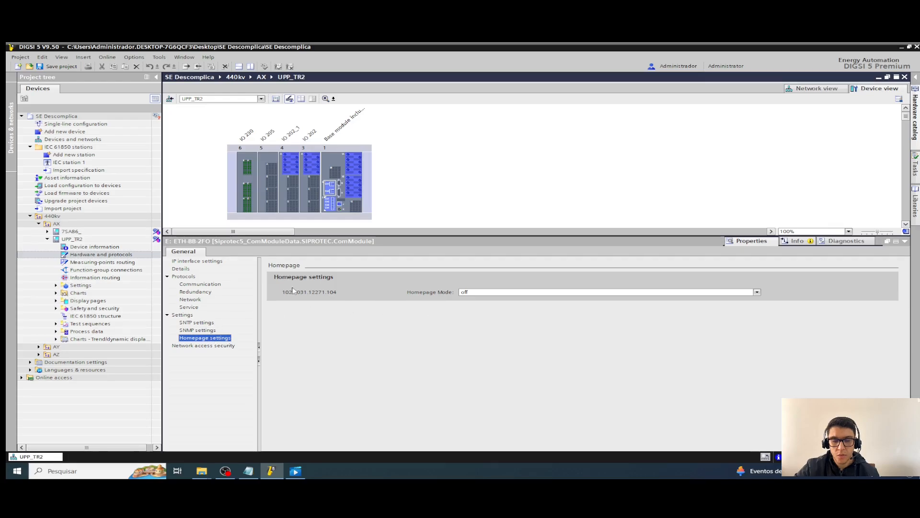
{"action": "left_click", "coordinate": [479, 293]}
{"action": "left_click", "coordinate": [478, 303]}
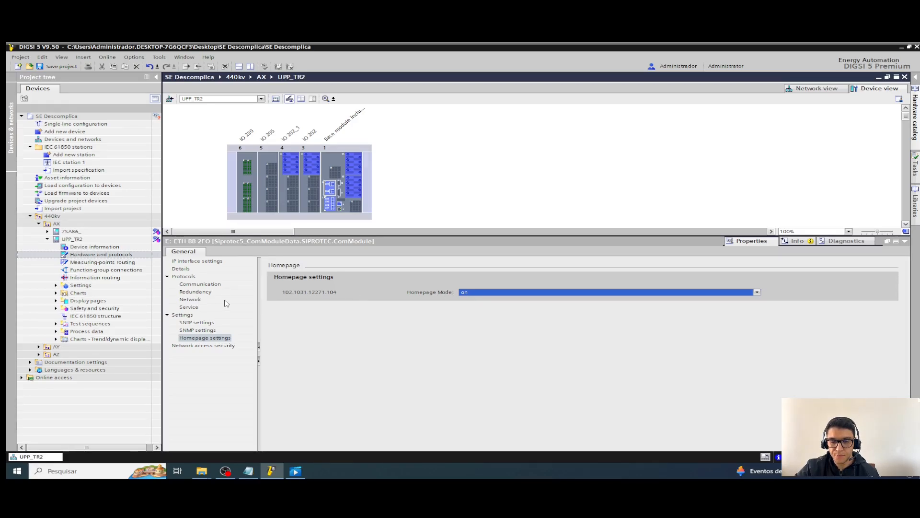
{"action": "left_click", "coordinate": [191, 308]}
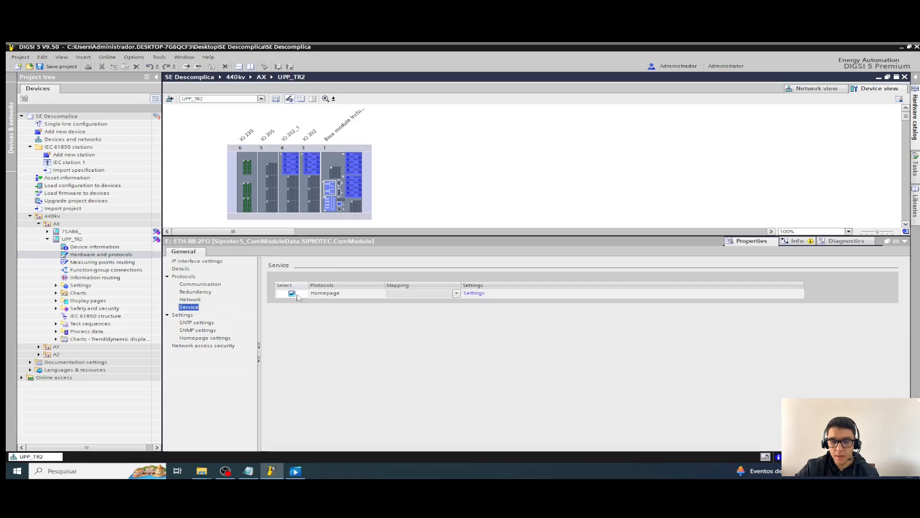
{"action": "left_click", "coordinate": [216, 340]}
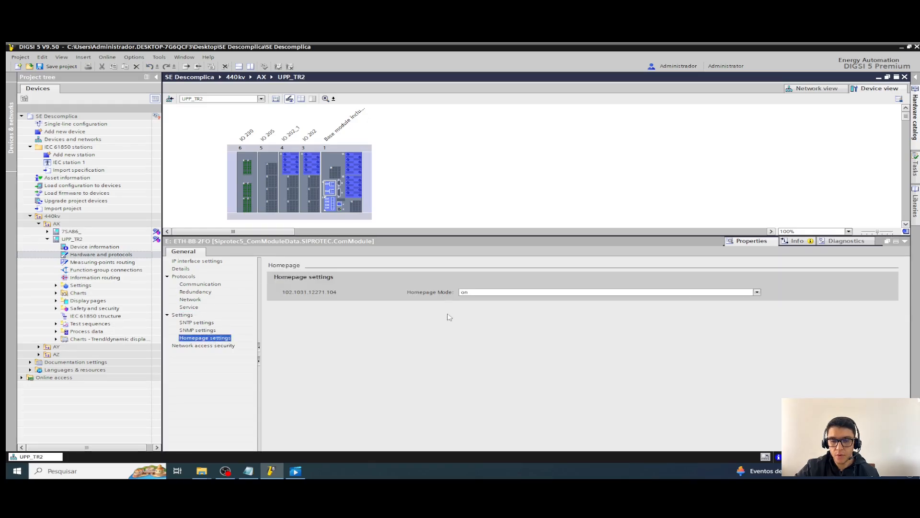